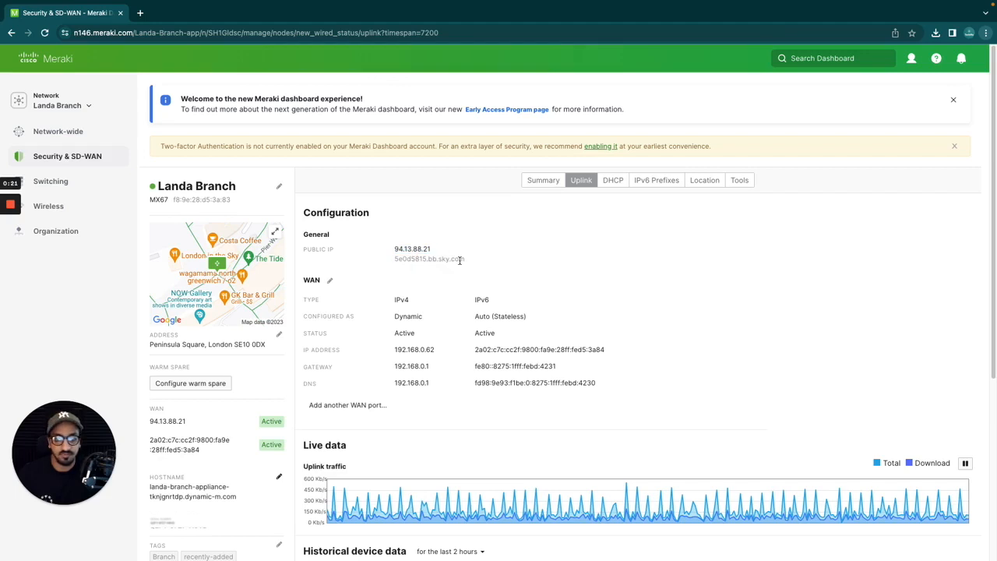
- Review Landa Branch's uplink details: public IP, IPv4 and IPv6 types, configuration mode, status, IP address and gateway
{"action": "left_click", "coordinate": [478, 276]}
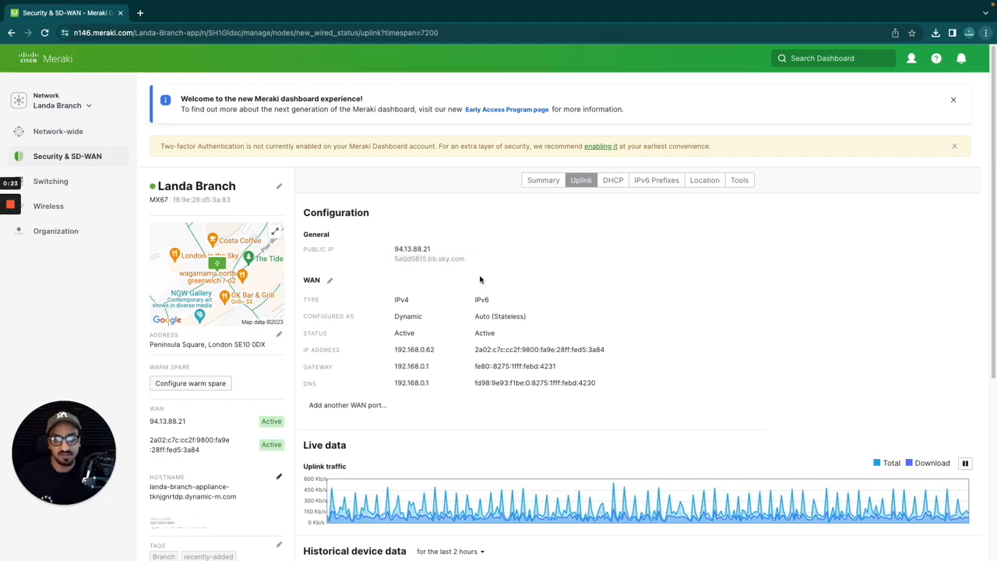
{"action": "left_click_drag", "start_coordinate": [440, 249], "coordinate": [389, 250]}
{"action": "left_click", "coordinate": [406, 276]}
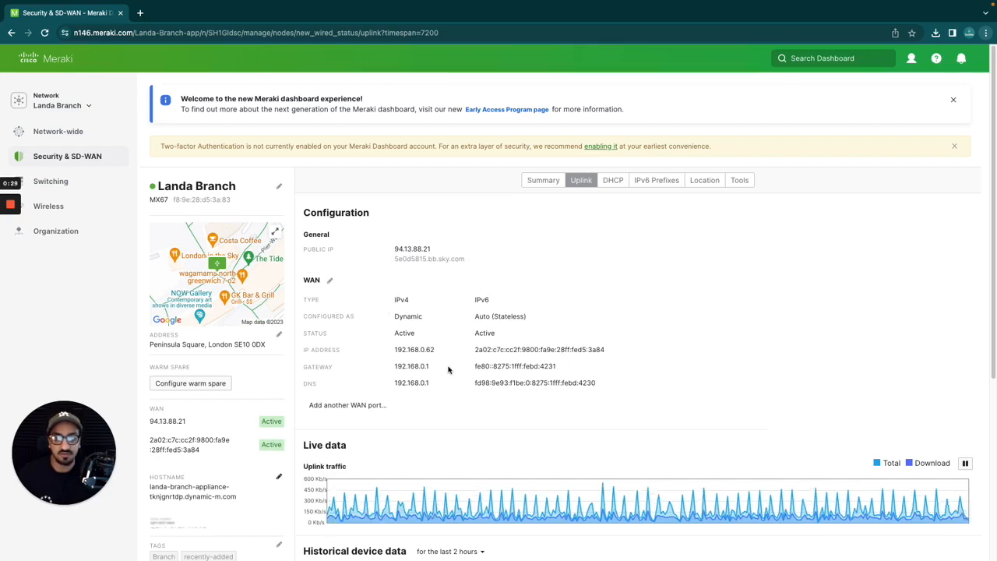
{"action": "triple_click", "coordinate": [194, 184]}
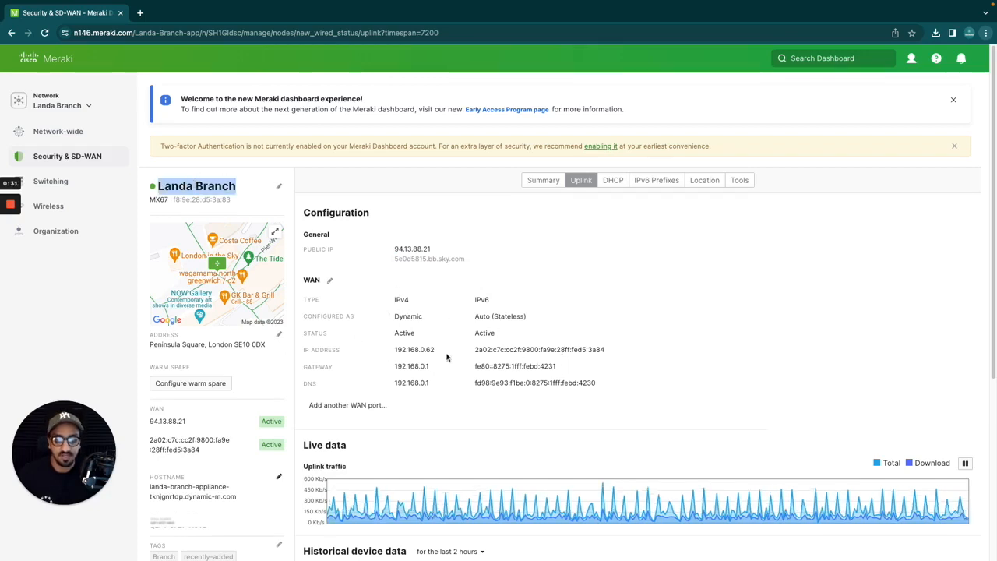
{"action": "double_click", "coordinate": [401, 299]}
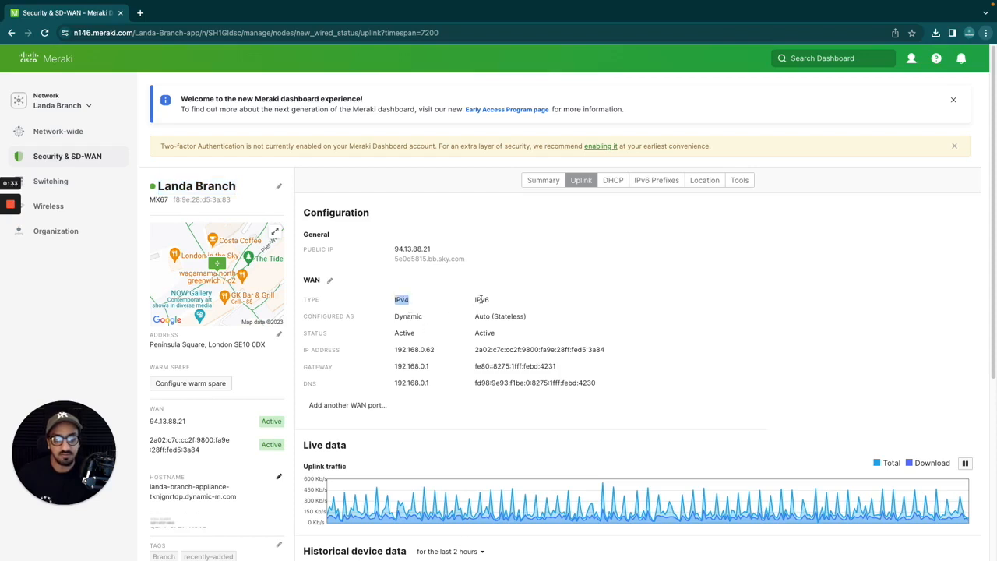
{"action": "double_click", "coordinate": [481, 299]}
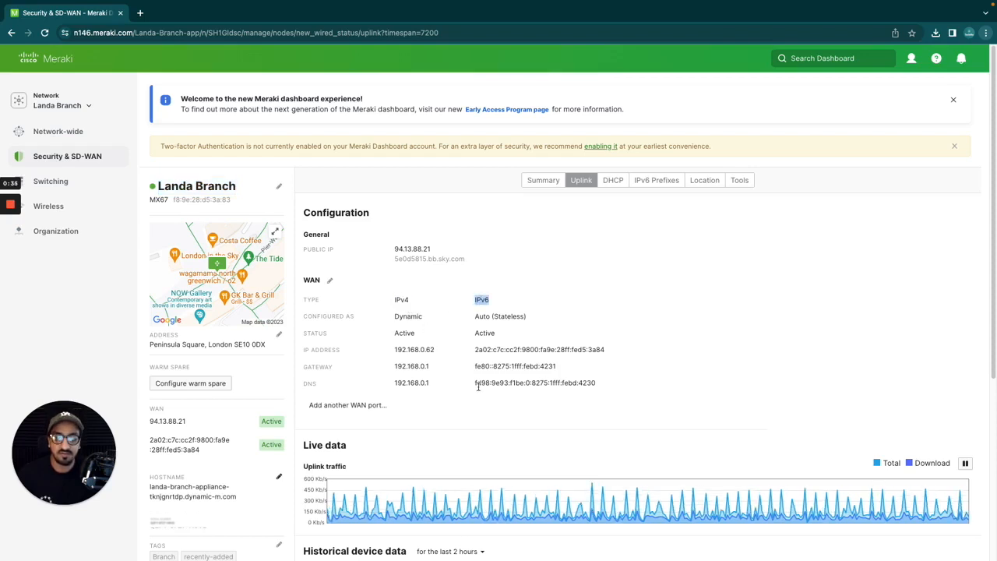
{"action": "left_click", "coordinate": [405, 315]}
{"action": "double_click", "coordinate": [404, 315]}
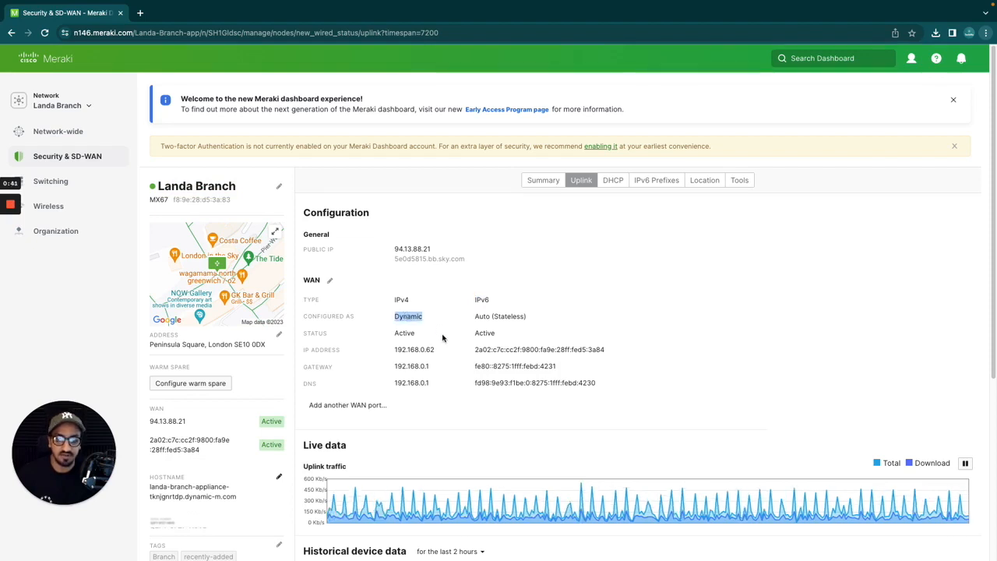
{"action": "double_click", "coordinate": [405, 334]}
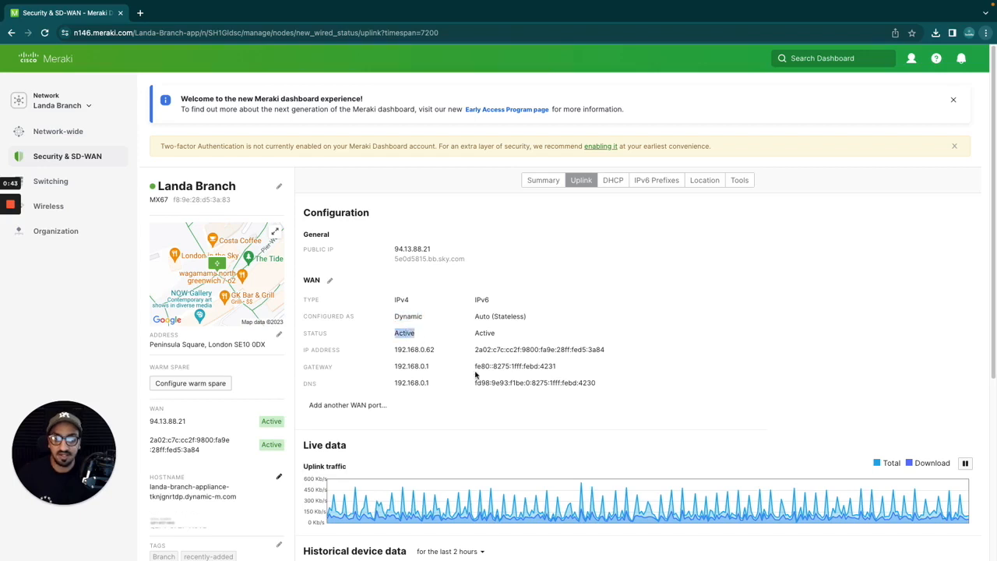
{"action": "double_click", "coordinate": [419, 349]}
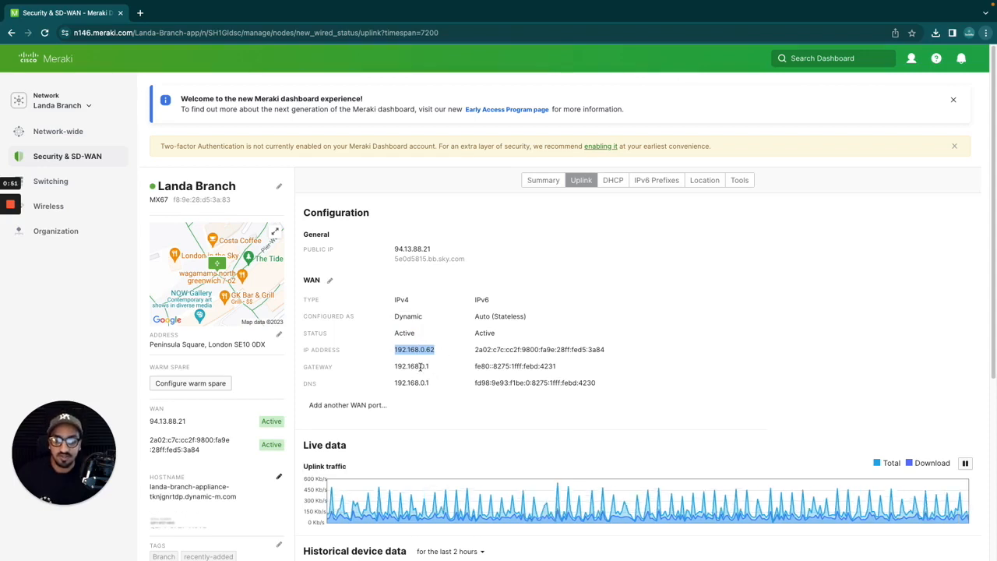
{"action": "double_click", "coordinate": [420, 366]}
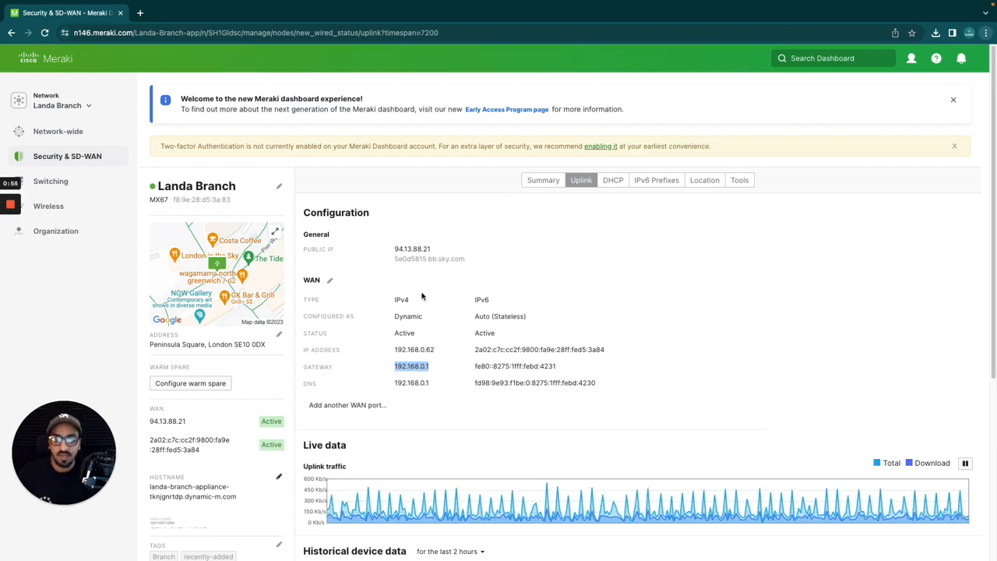
- Open the WAN configuration and try the Disabled state and the PPPoE connection type, restoring Enabled and Direct
{"action": "left_click", "coordinate": [346, 285]}
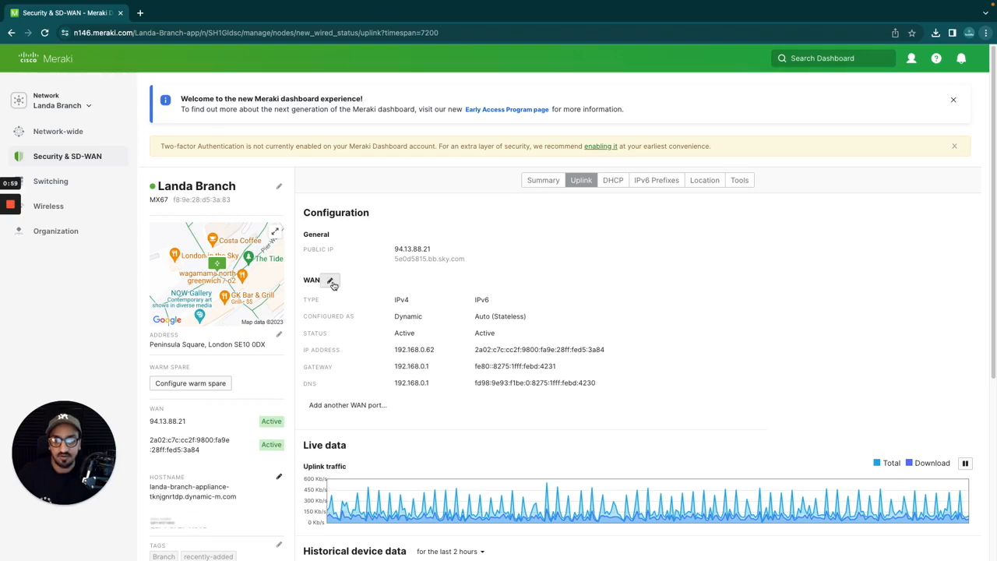
{"action": "left_click", "coordinate": [331, 282]}
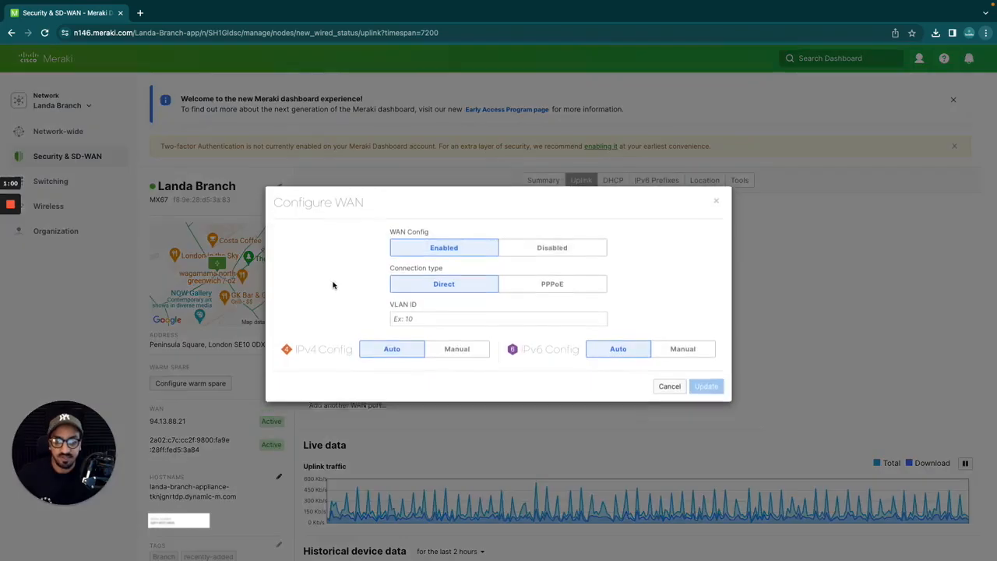
{"action": "left_click", "coordinate": [555, 260]}
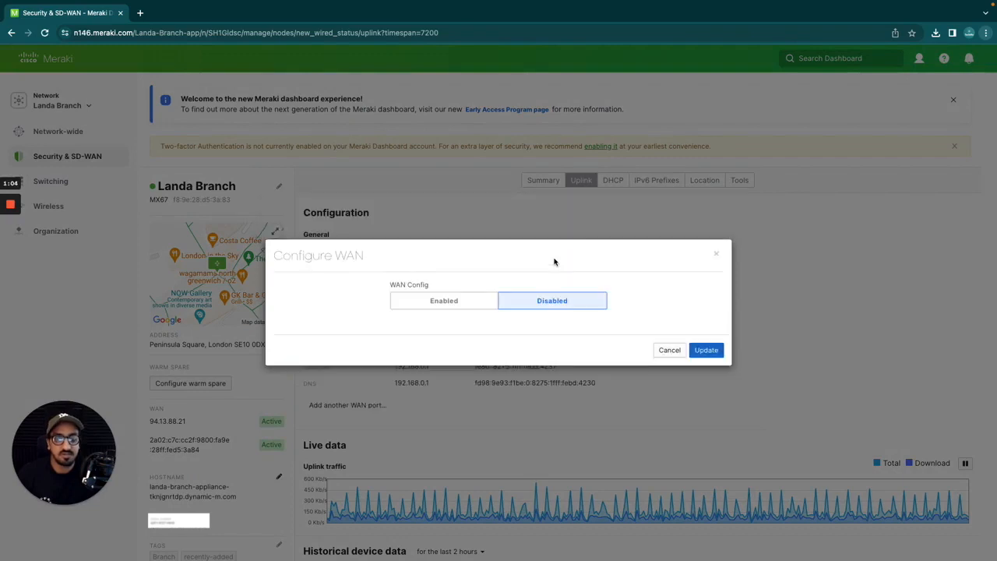
{"action": "left_click", "coordinate": [483, 300]}
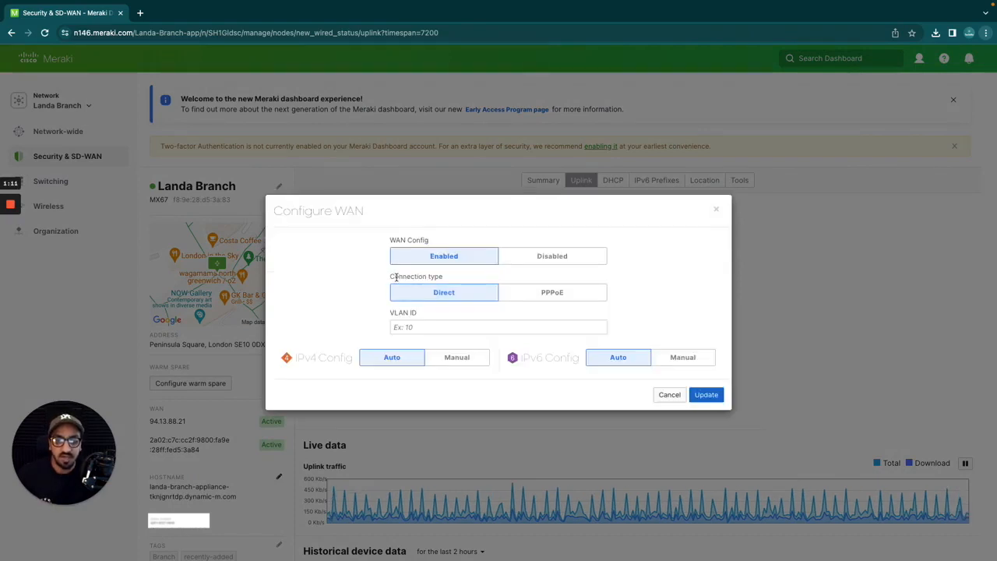
{"action": "left_click", "coordinate": [549, 296]}
{"action": "left_click", "coordinate": [458, 344]}
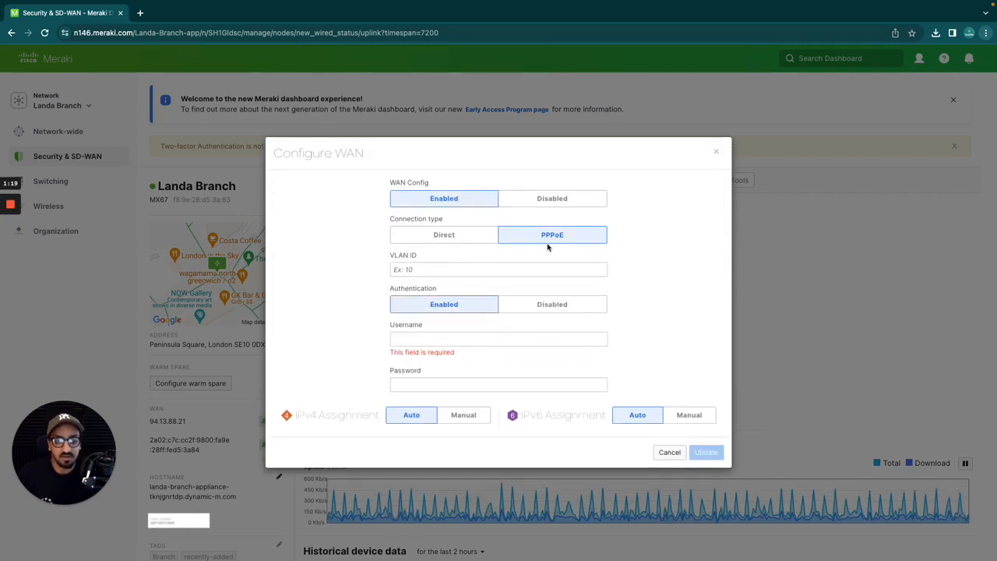
{"action": "left_click", "coordinate": [469, 236]}
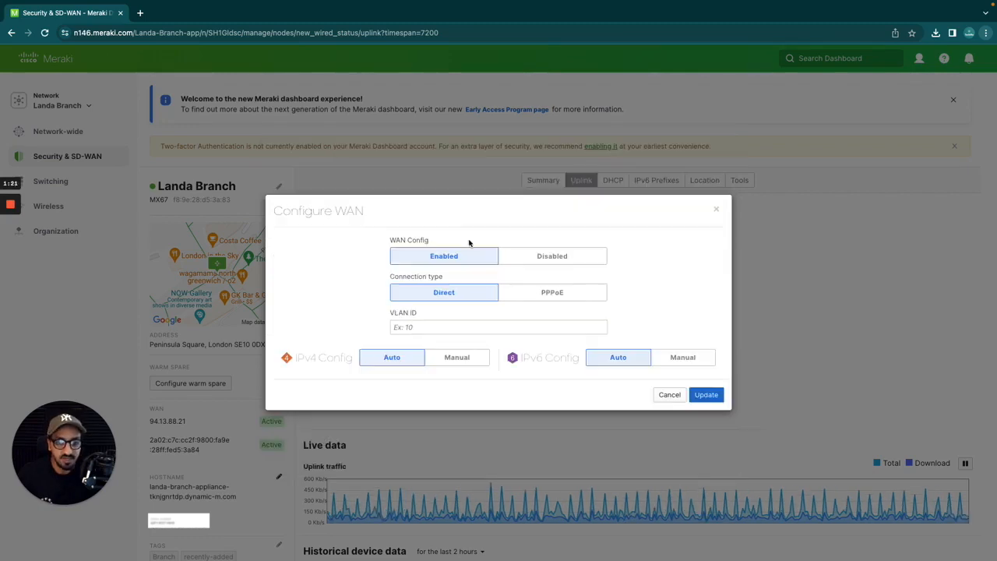
- Try manual IPv4 configuration, inspect its static IP, subnet mask, gateway and DNS fields, and restore Auto
{"action": "left_click", "coordinate": [433, 330]}
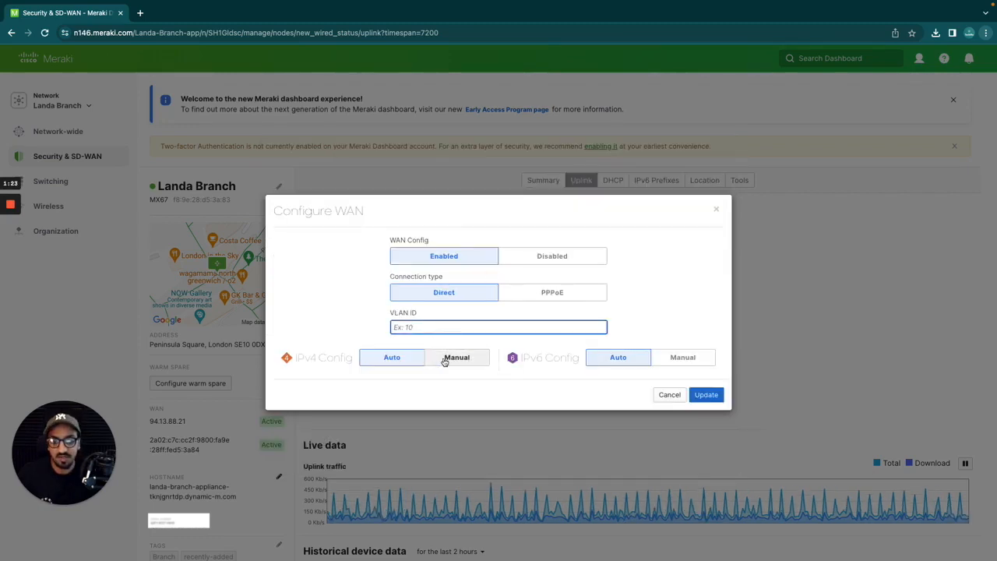
{"action": "left_click", "coordinate": [445, 357]}
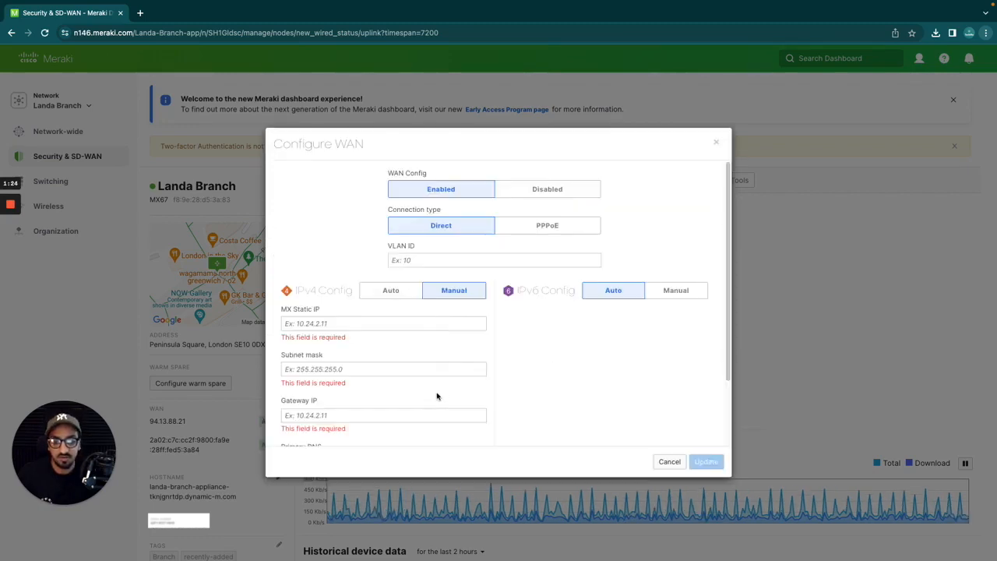
{"action": "double_click", "coordinate": [328, 293]}
{"action": "left_click", "coordinate": [356, 322]}
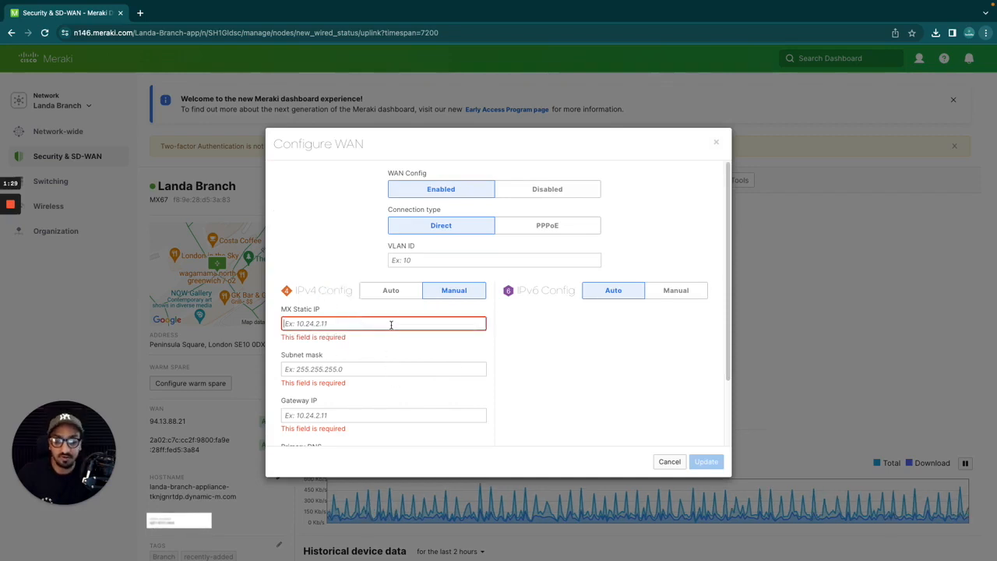
{"action": "scroll", "coordinate": [388, 375], "scroll_direction": "down", "scroll_amount": 1}
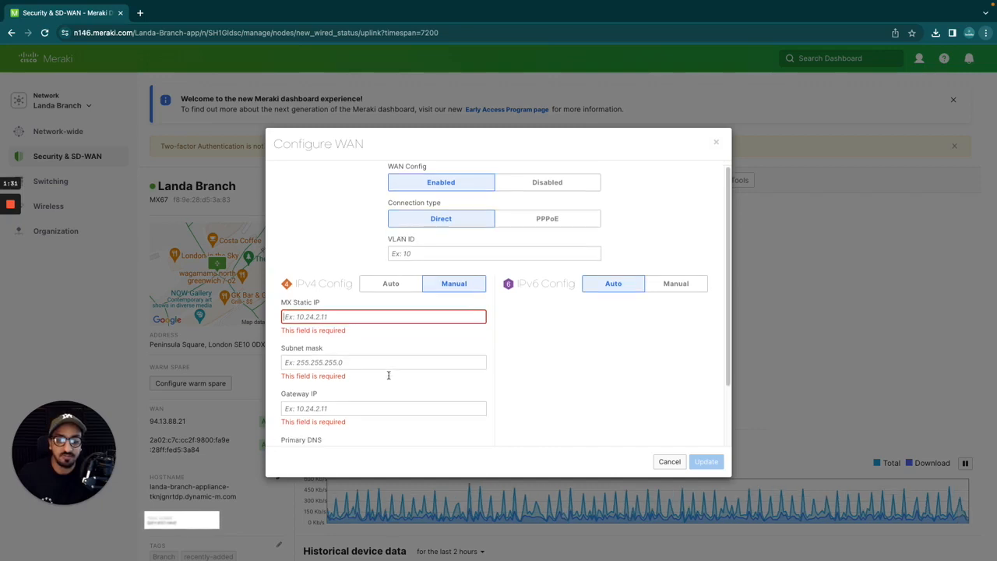
{"action": "left_click", "coordinate": [383, 354]}
{"action": "scroll", "coordinate": [400, 396], "scroll_direction": "down", "scroll_amount": 1}
{"action": "left_click", "coordinate": [396, 381]}
{"action": "scroll", "coordinate": [414, 412], "scroll_direction": "down", "scroll_amount": 1}
{"action": "scroll", "coordinate": [414, 412], "scroll_direction": "down", "scroll_amount": 1}
{"action": "left_click", "coordinate": [403, 401]}
{"action": "scroll", "coordinate": [403, 404], "scroll_direction": "down", "scroll_amount": 1}
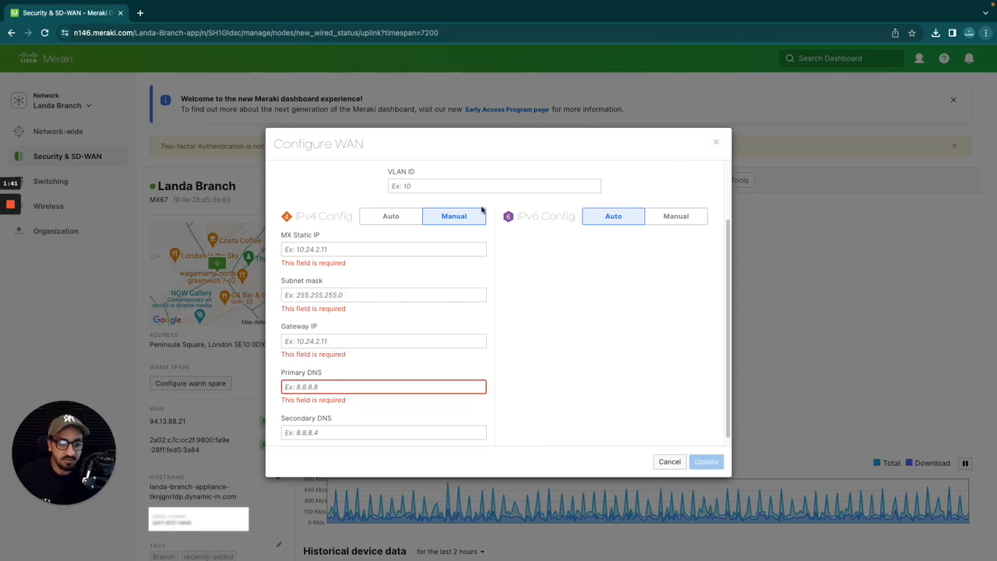
{"action": "left_click", "coordinate": [405, 216]}
- Try manual IPv6 configuration, restore Auto, and close the WAN configuration without updating it
{"action": "double_click", "coordinate": [576, 355]}
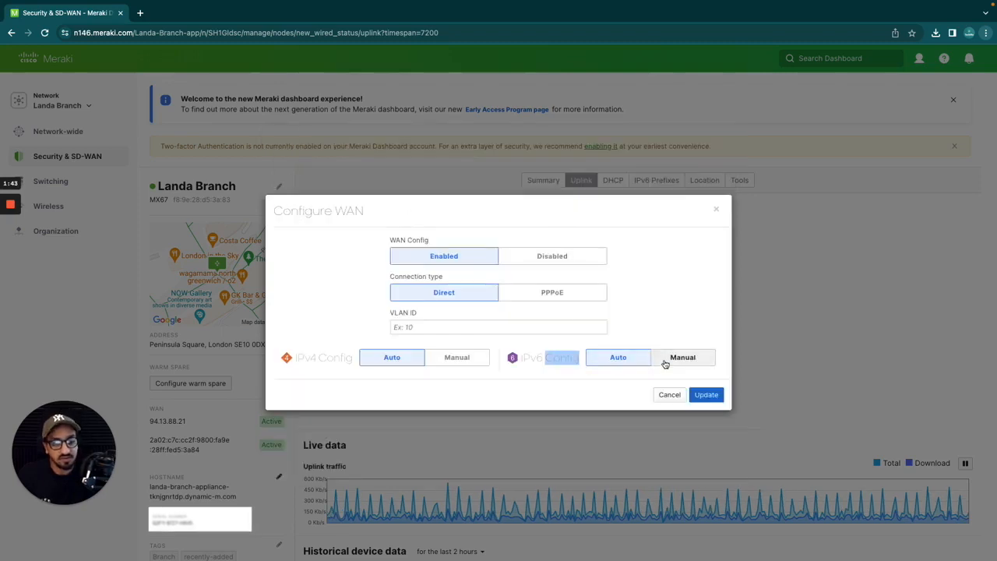
{"action": "left_click", "coordinate": [671, 360]}
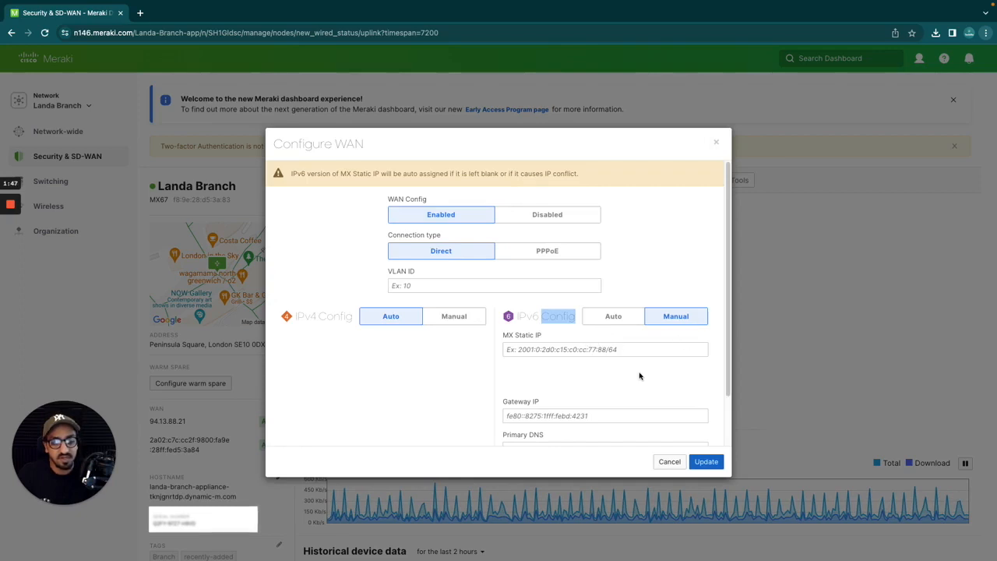
{"action": "scroll", "coordinate": [639, 376], "scroll_direction": "down", "scroll_amount": 3}
{"action": "scroll", "coordinate": [627, 350], "scroll_direction": "up", "scroll_amount": 3}
{"action": "left_click", "coordinate": [614, 317]}
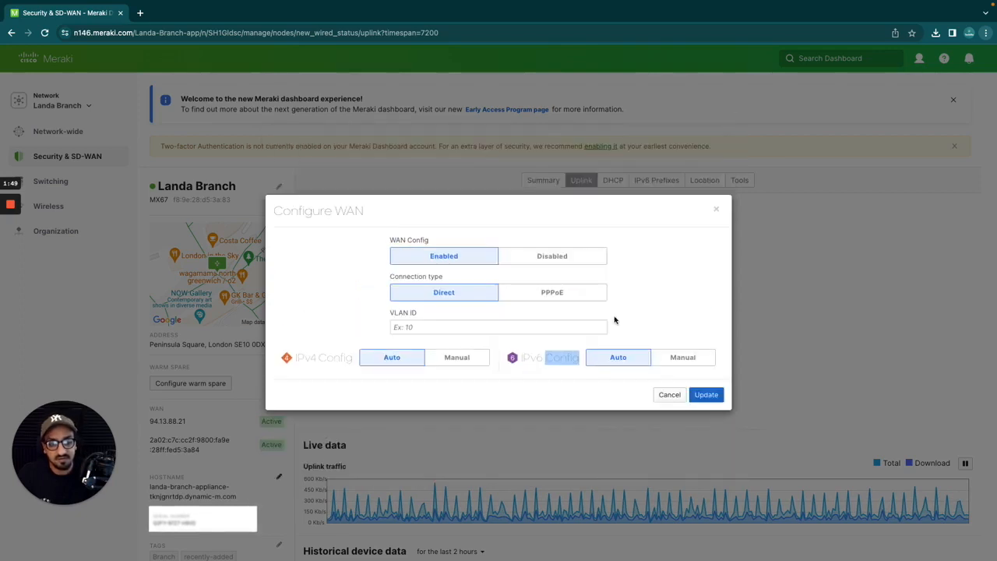
{"action": "left_click", "coordinate": [717, 206]}
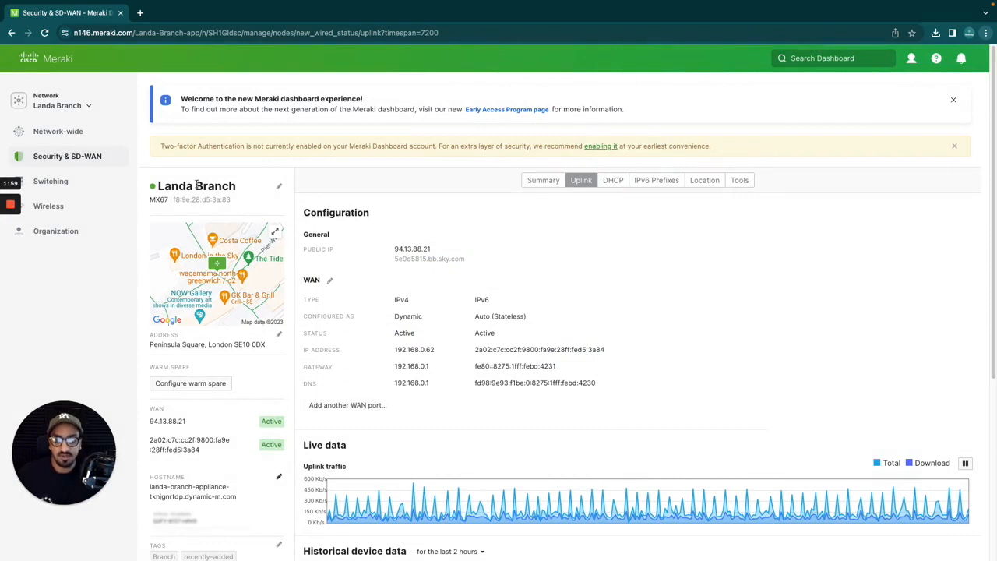
- Identify the appliance model and check the connection details of its ports in the device summary
{"action": "double_click", "coordinate": [158, 198]}
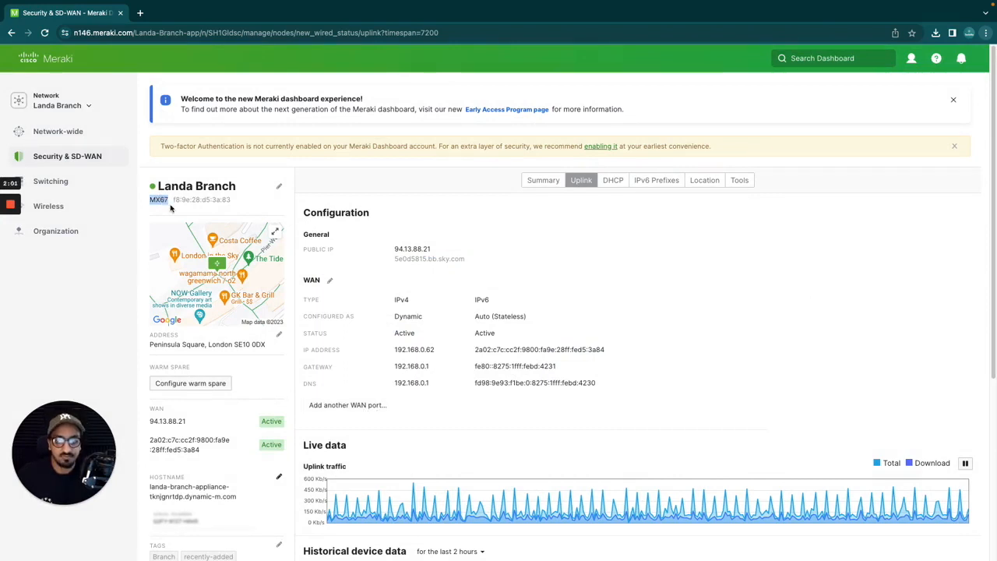
{"action": "left_click", "coordinate": [544, 181]}
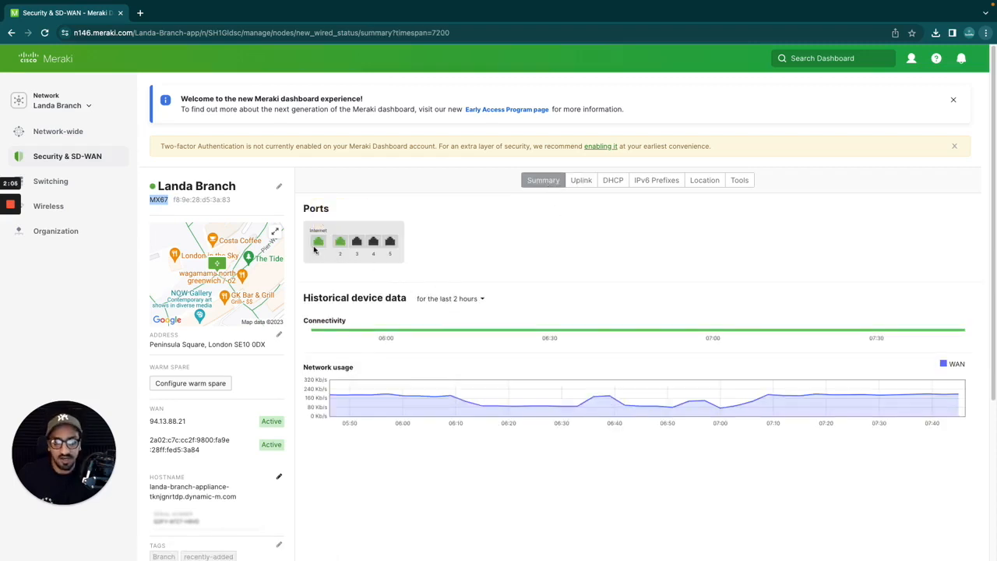
{"action": "mouse_move", "coordinate": [338, 245]}
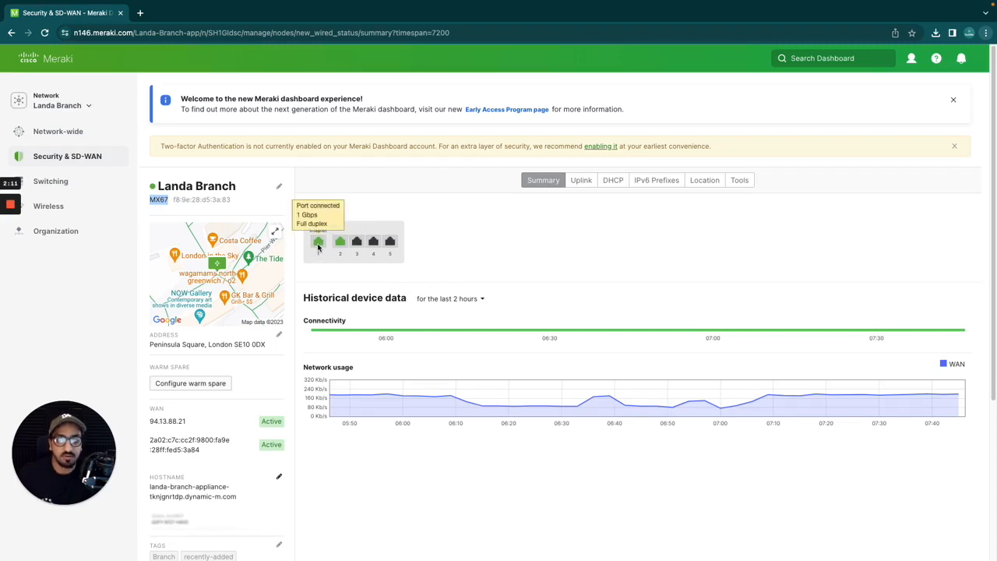
- Add another WAN port in the uplink configuration by converting LAN port 2 to WAN 2
{"action": "left_click", "coordinate": [582, 184]}
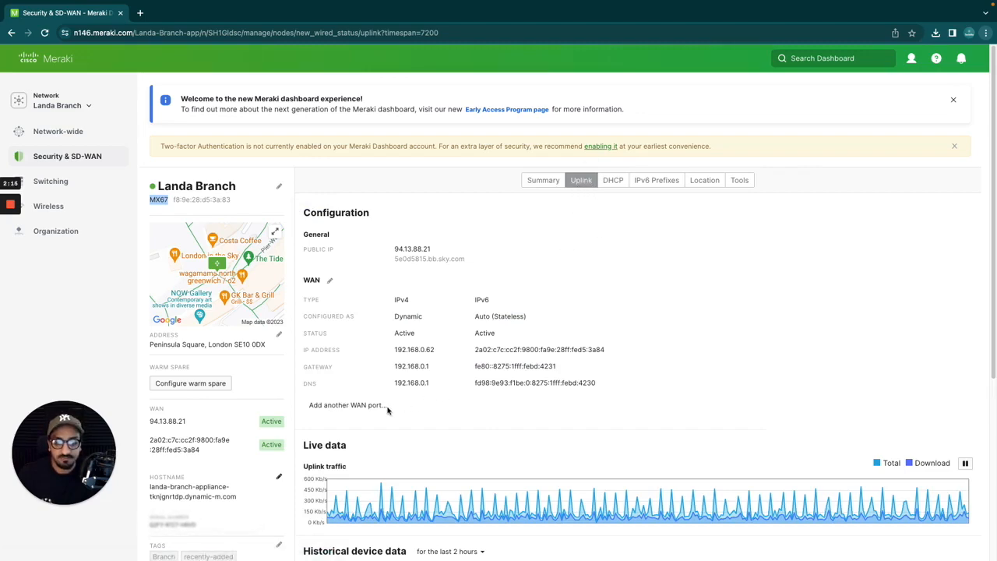
{"action": "left_click", "coordinate": [348, 404]}
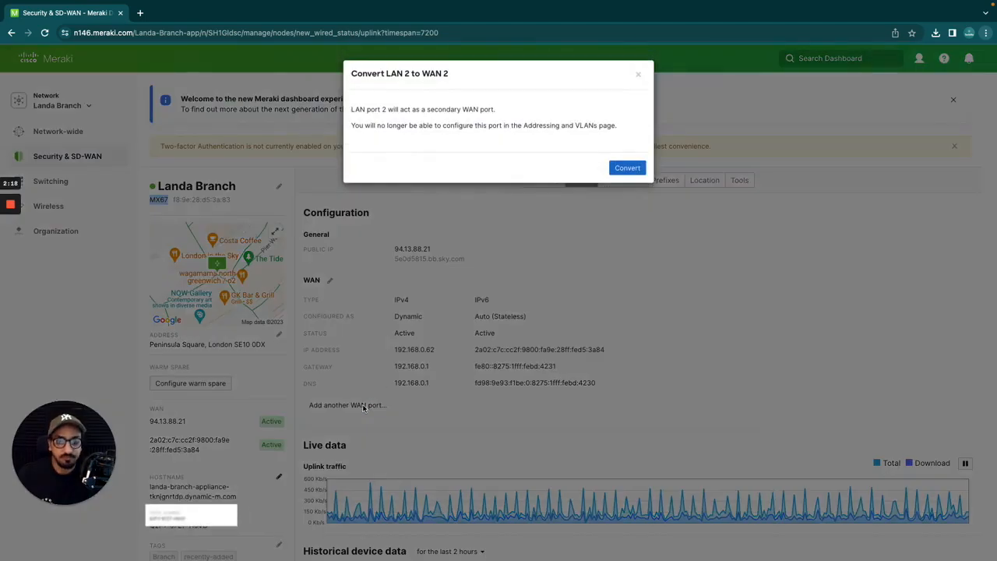
{"action": "left_click", "coordinate": [629, 169]}
{"action": "scroll", "coordinate": [489, 437], "scroll_direction": "down", "scroll_amount": 1}
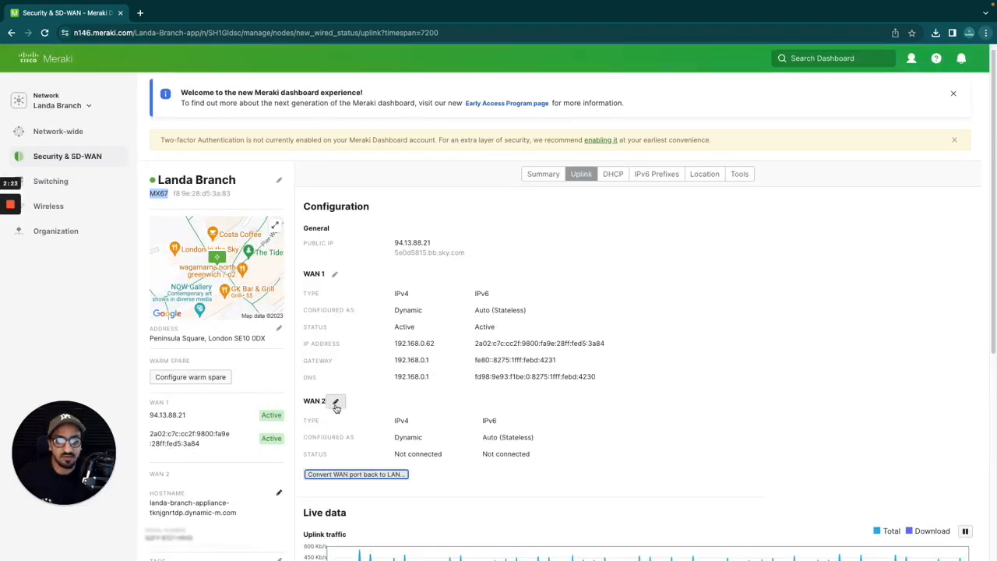
- Check the ports in the device summary again, and compare the WAN 1 and WAN 2 sections of the uplink configuration
{"action": "left_click", "coordinate": [543, 173]}
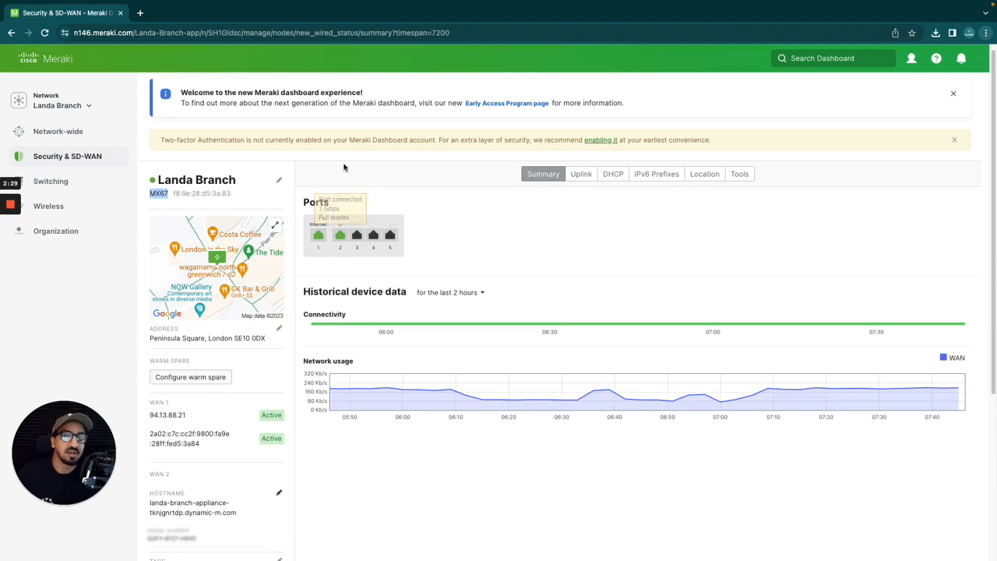
{"action": "left_click", "coordinate": [581, 174]}
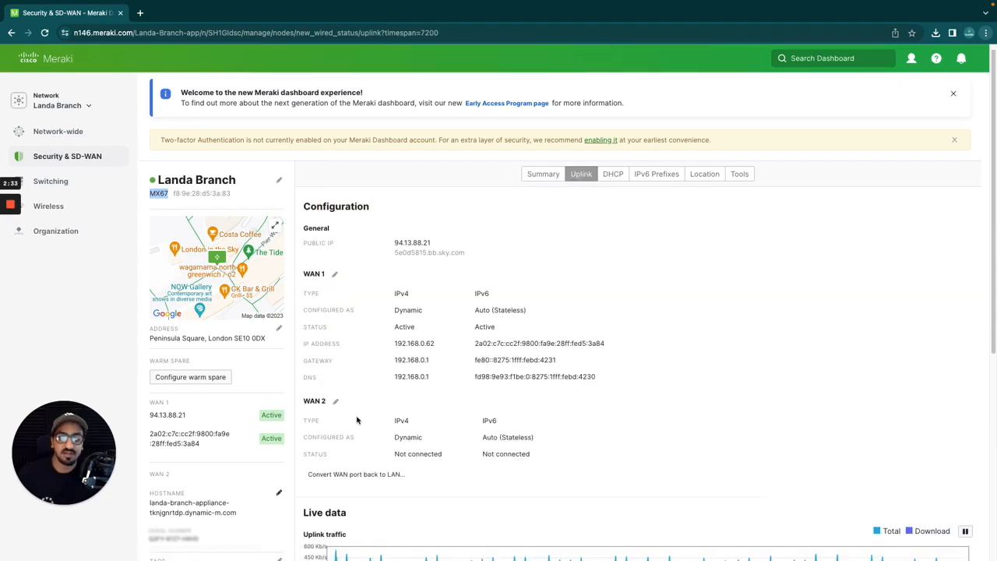
{"action": "left_click", "coordinate": [320, 277]}
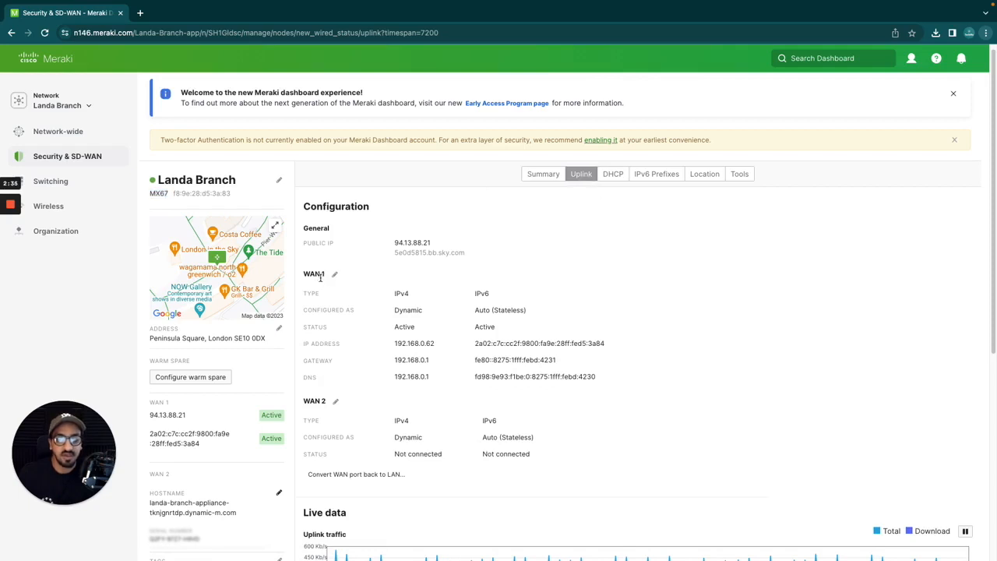
{"action": "triple_click", "coordinate": [321, 277]}
{"action": "double_click", "coordinate": [312, 400]}
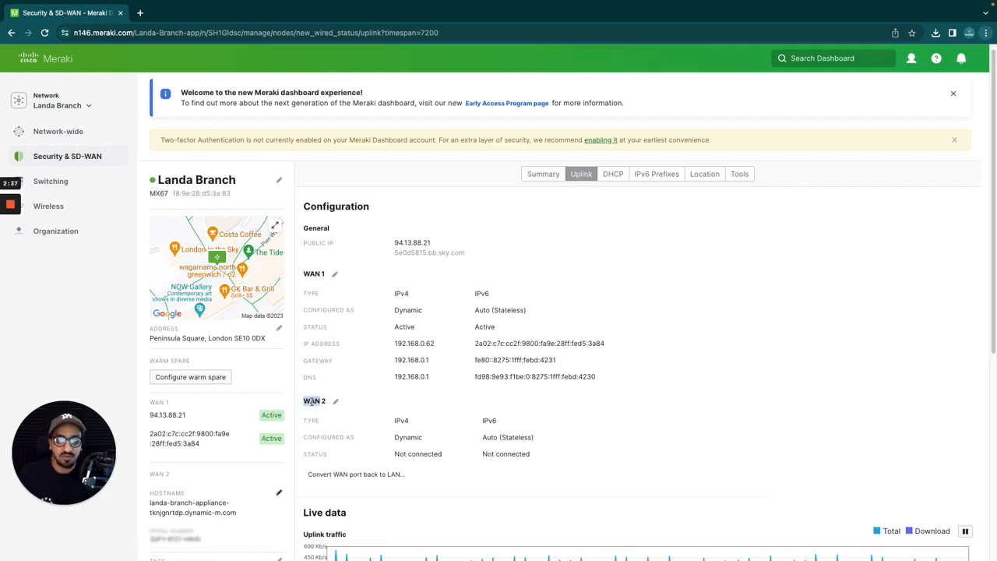
{"action": "left_click", "coordinate": [318, 401]}
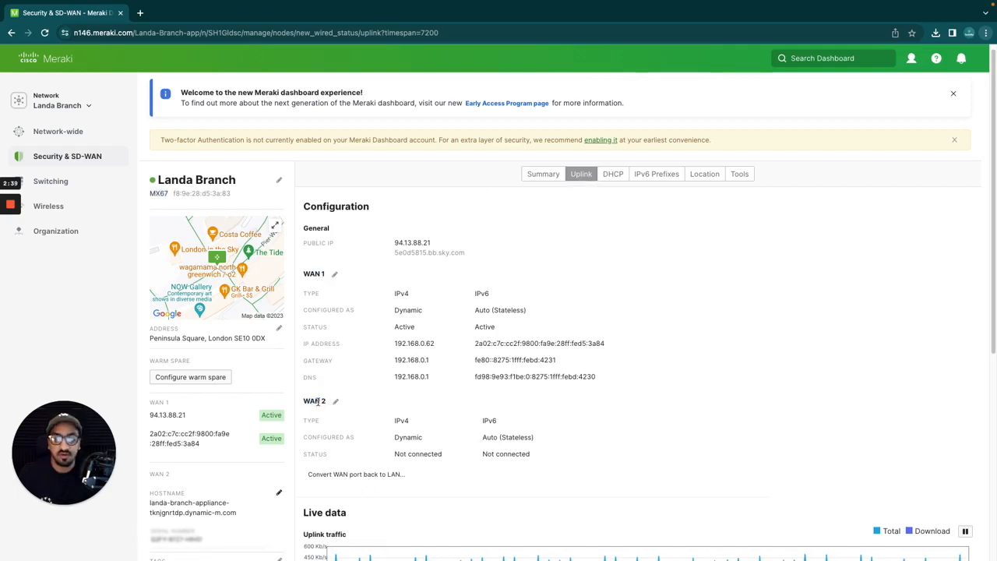
- Convert the WAN 2 port back to a LAN port in the uplink configuration
{"action": "left_click", "coordinate": [330, 403]}
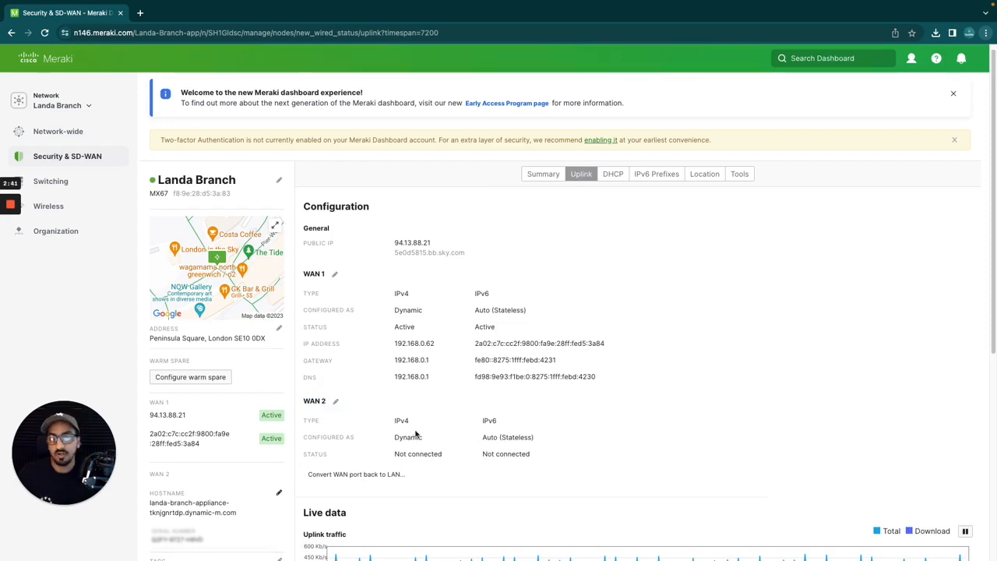
{"action": "left_click", "coordinate": [316, 401]}
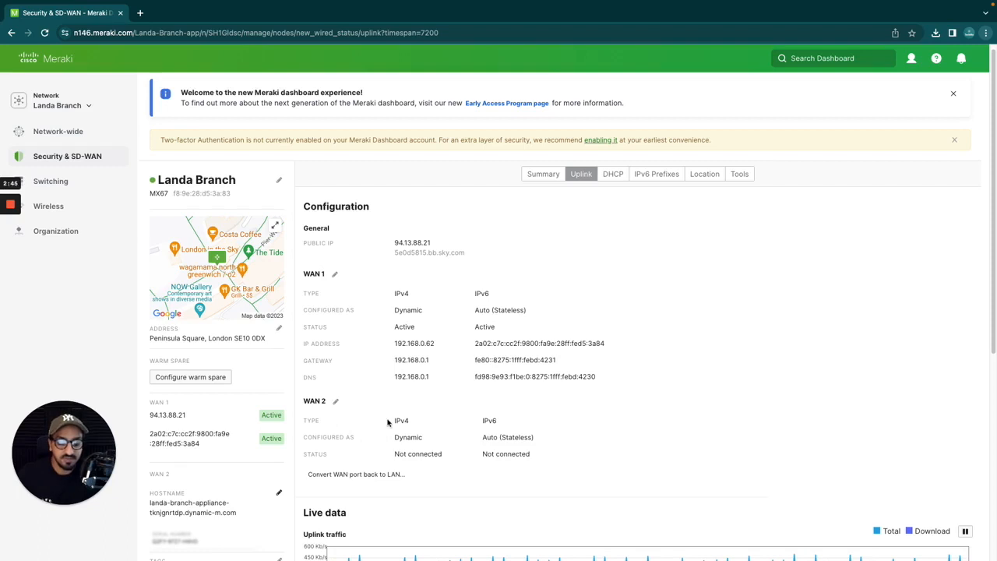
{"action": "left_click", "coordinate": [373, 477]}
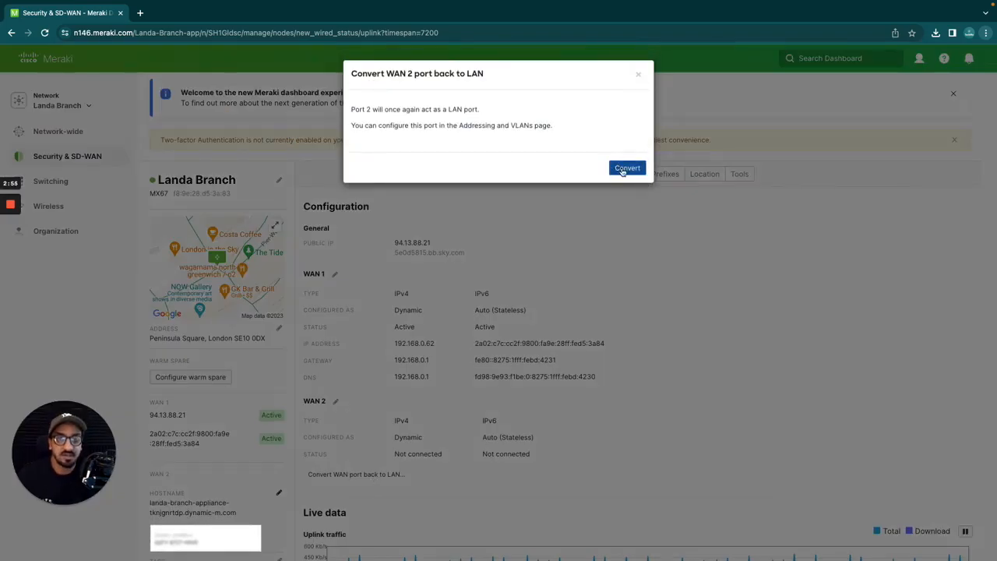
{"action": "left_click", "coordinate": [623, 170]}
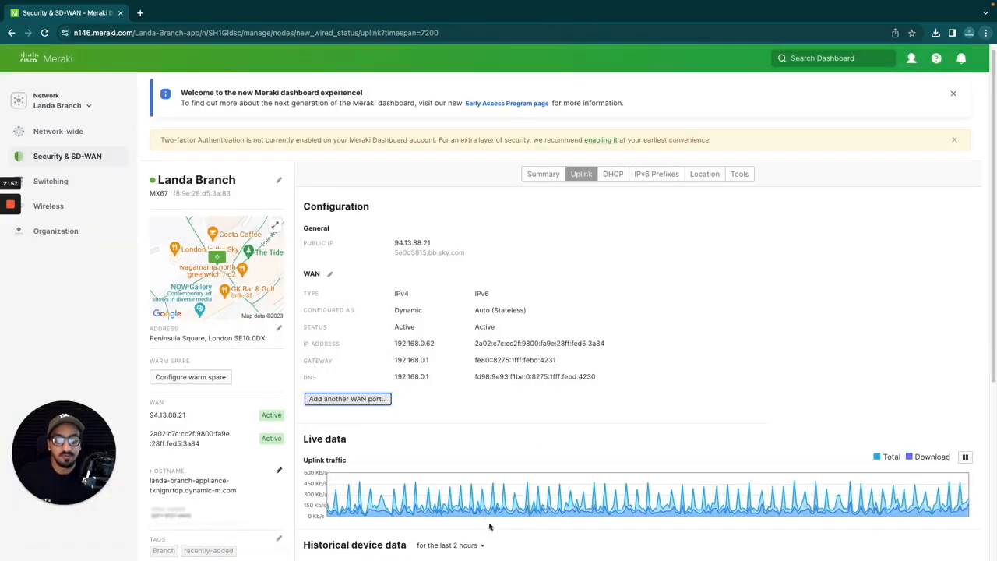
- Examine the live uplink traffic graph and its Total and Download series, pausing and resuming the live update
{"action": "scroll", "coordinate": [539, 378], "scroll_direction": "down", "scroll_amount": 2}
{"action": "scroll", "coordinate": [542, 393], "scroll_direction": "down", "scroll_amount": 5}
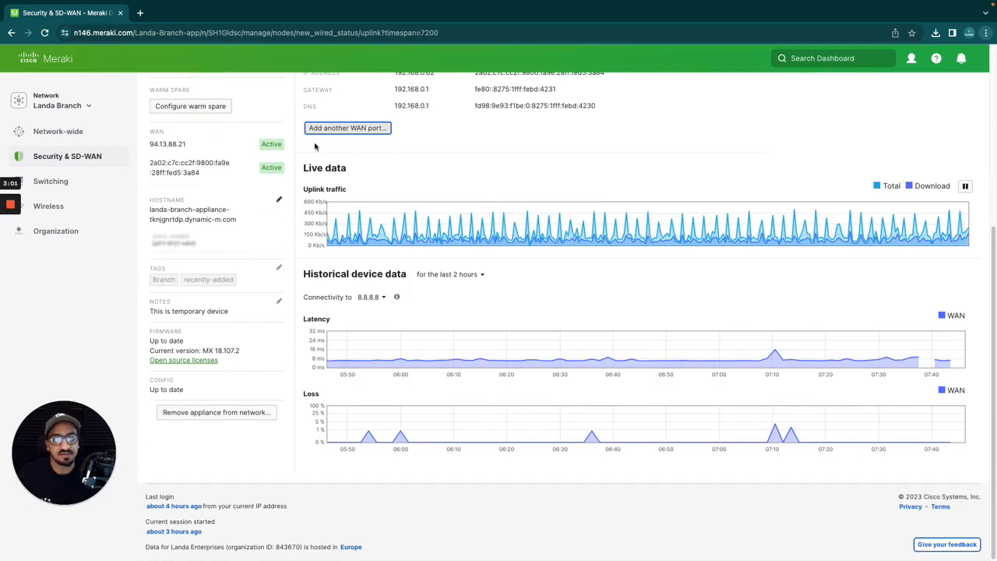
{"action": "scroll", "coordinate": [344, 200], "scroll_direction": "up", "scroll_amount": 1}
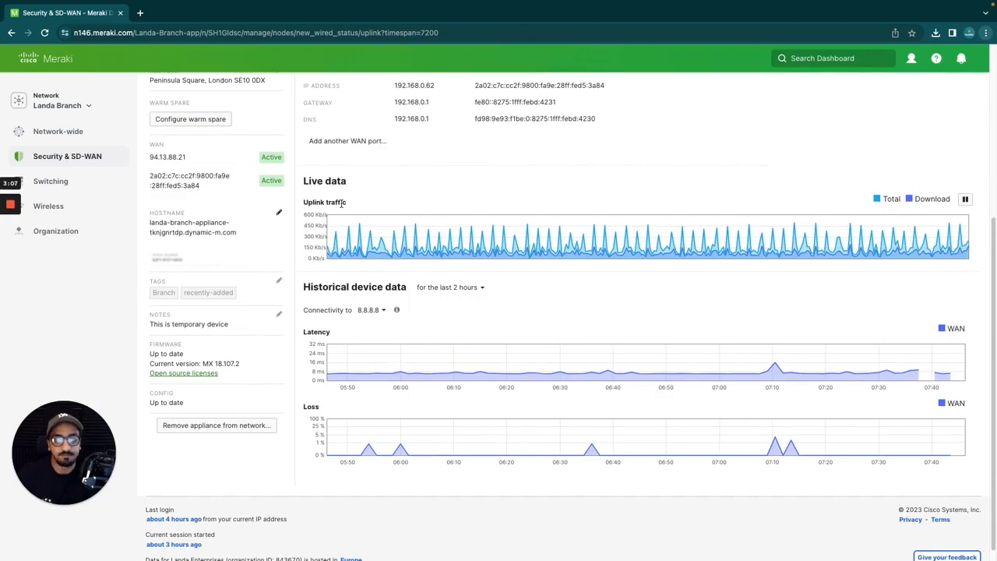
{"action": "triple_click", "coordinate": [341, 203]}
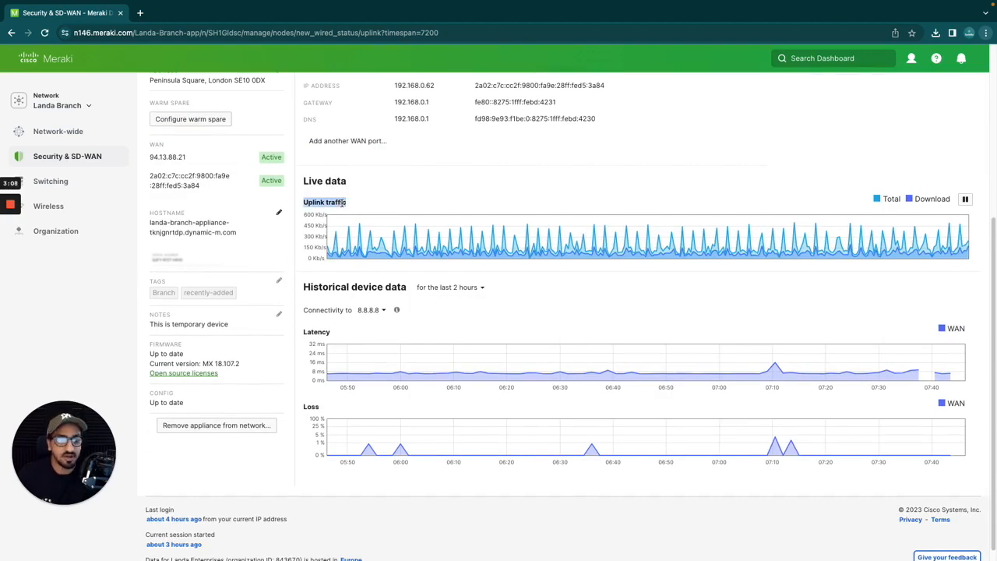
{"action": "triple_click", "coordinate": [907, 200]}
{"action": "left_click", "coordinate": [931, 184]}
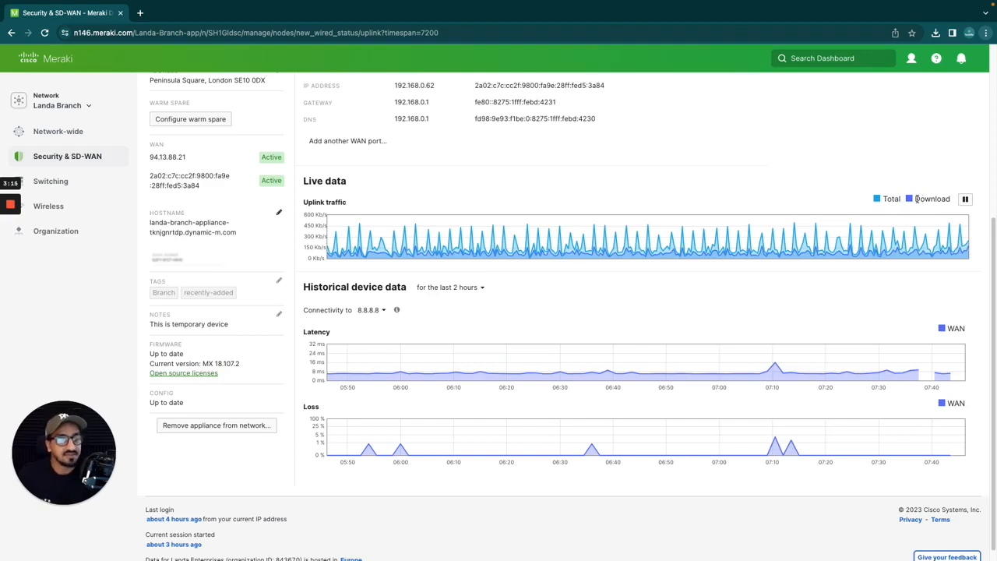
{"action": "left_click_drag", "start_coordinate": [916, 200], "coordinate": [952, 202]}
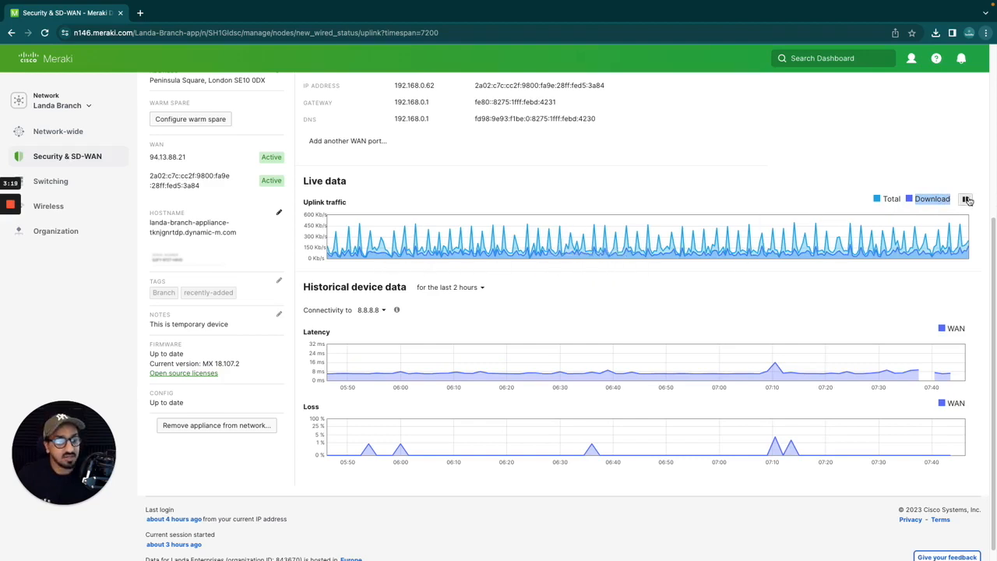
{"action": "left_click", "coordinate": [965, 201]}
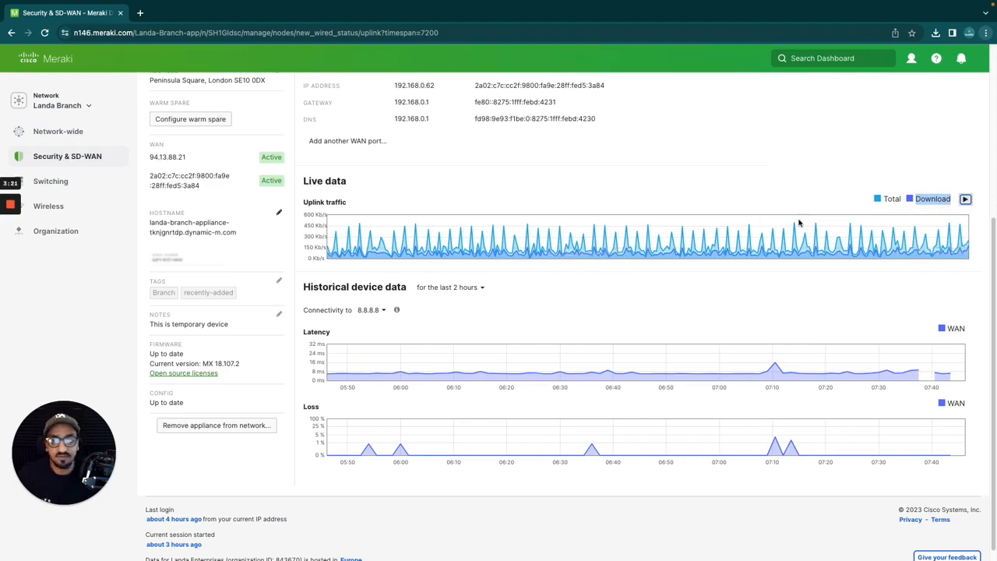
{"action": "left_click", "coordinate": [964, 200]}
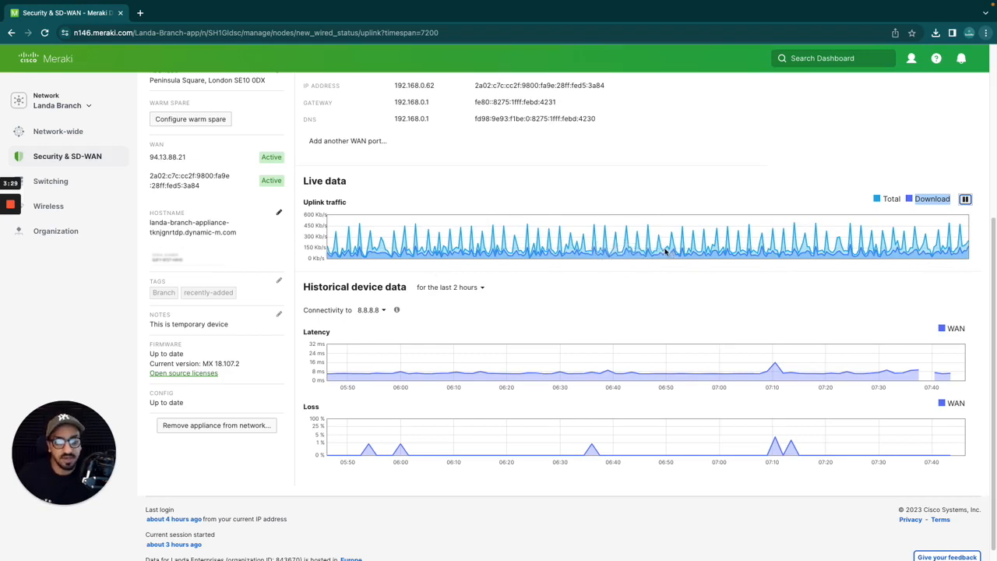
- Examine the latency and loss graphs in the historical device data and check the available time ranges
{"action": "double_click", "coordinate": [365, 287]}
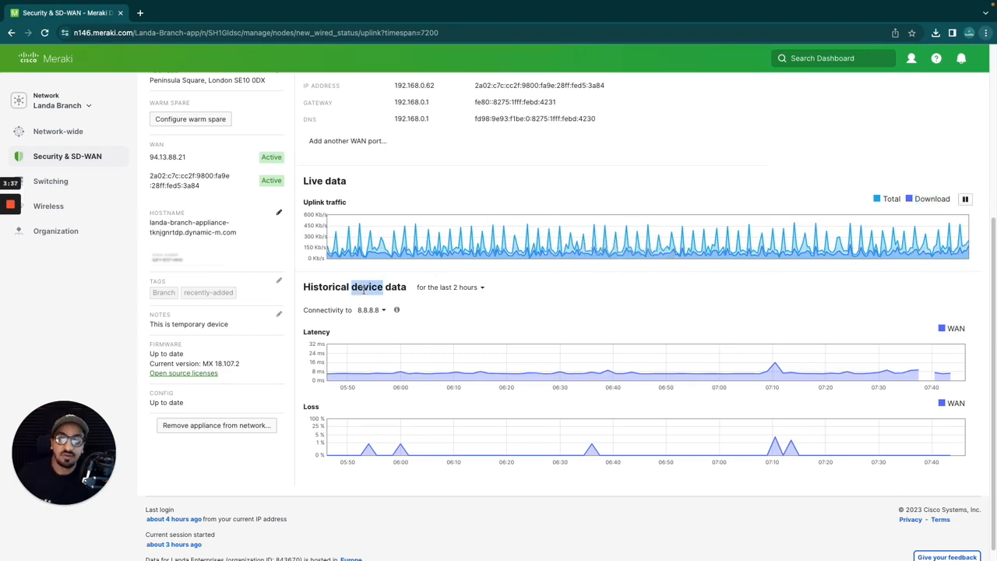
{"action": "triple_click", "coordinate": [351, 287]}
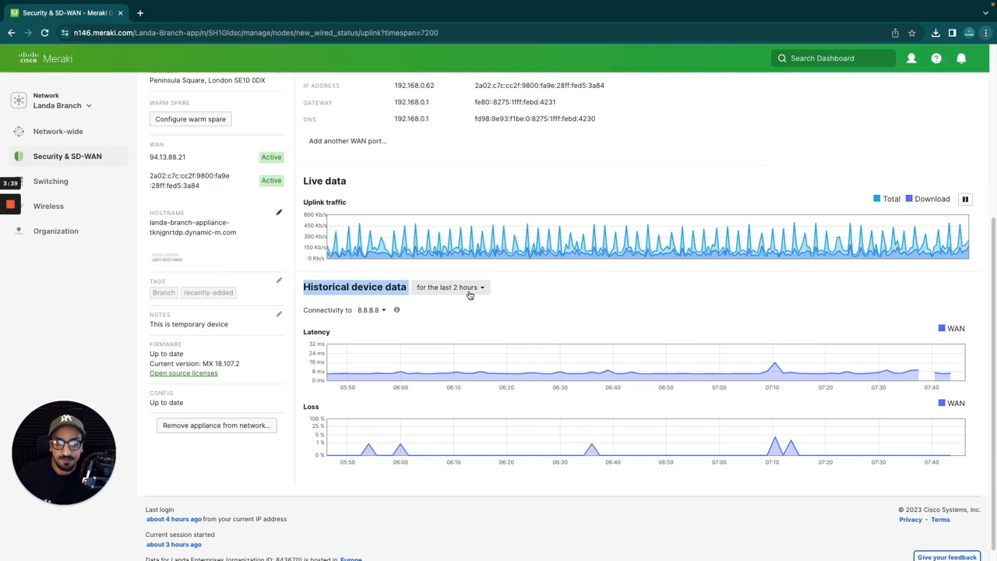
{"action": "left_click", "coordinate": [519, 294]}
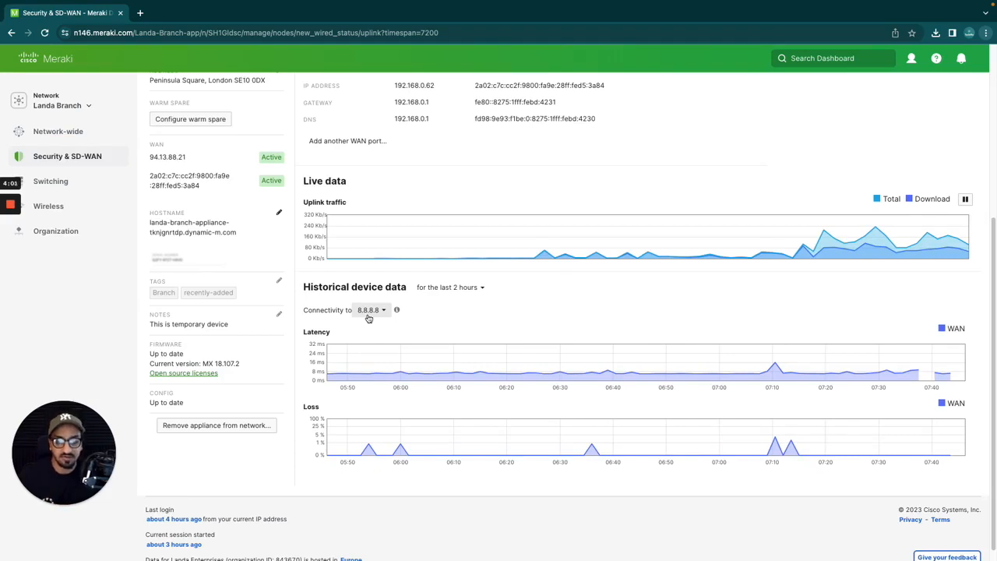
{"action": "mouse_move", "coordinate": [335, 373]}
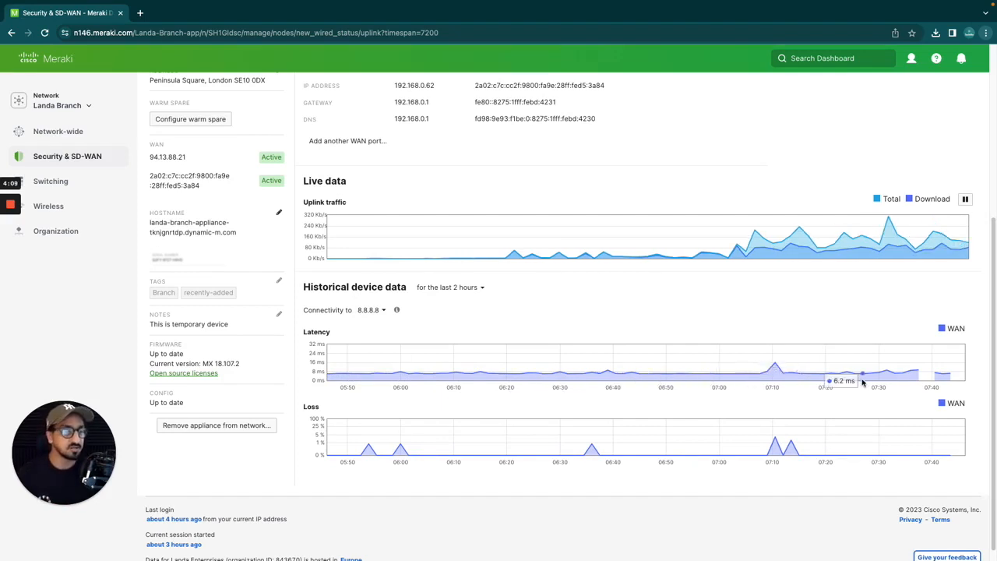
{"action": "left_click", "coordinate": [479, 288]}
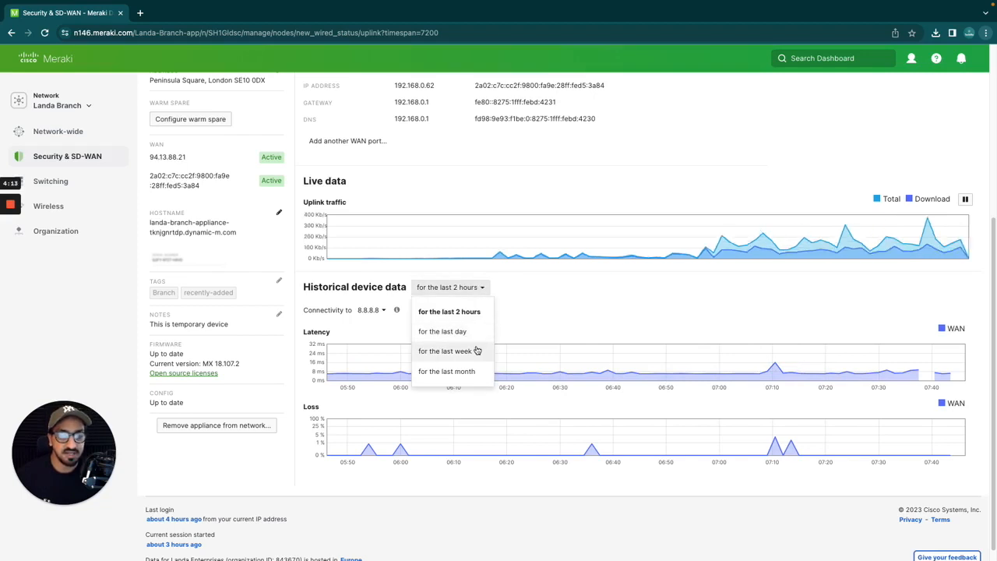
{"action": "left_click", "coordinate": [530, 310]}
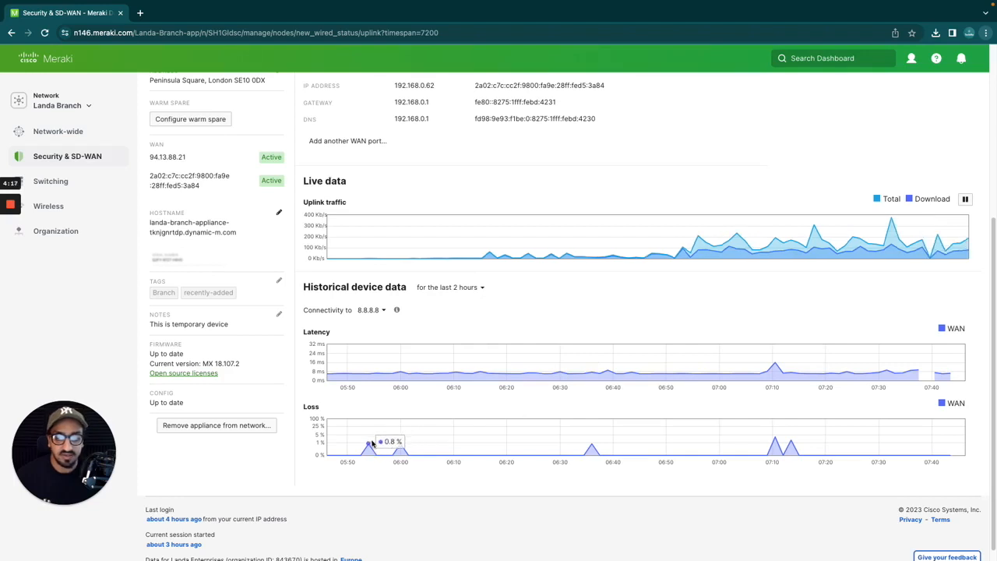
- Show the historical device data for the last day and check the WAN series of the latency graph
{"action": "left_click", "coordinate": [464, 287]}
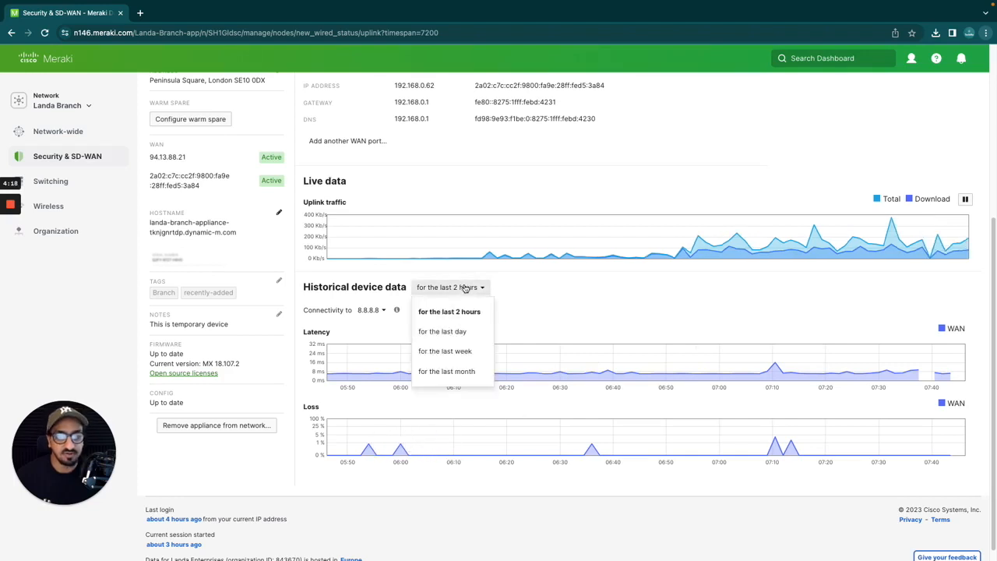
{"action": "left_click", "coordinate": [452, 331]}
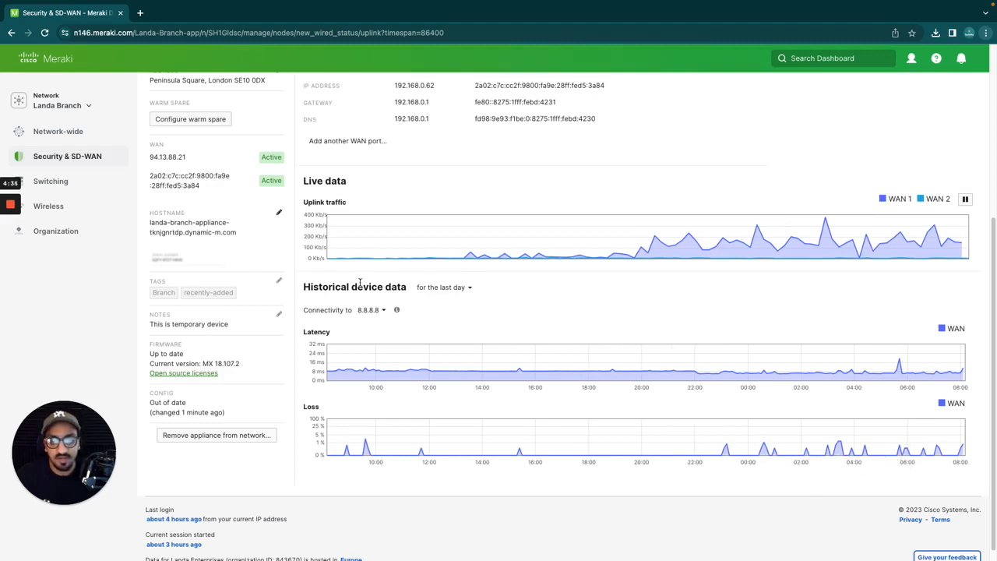
{"action": "double_click", "coordinate": [960, 329]}
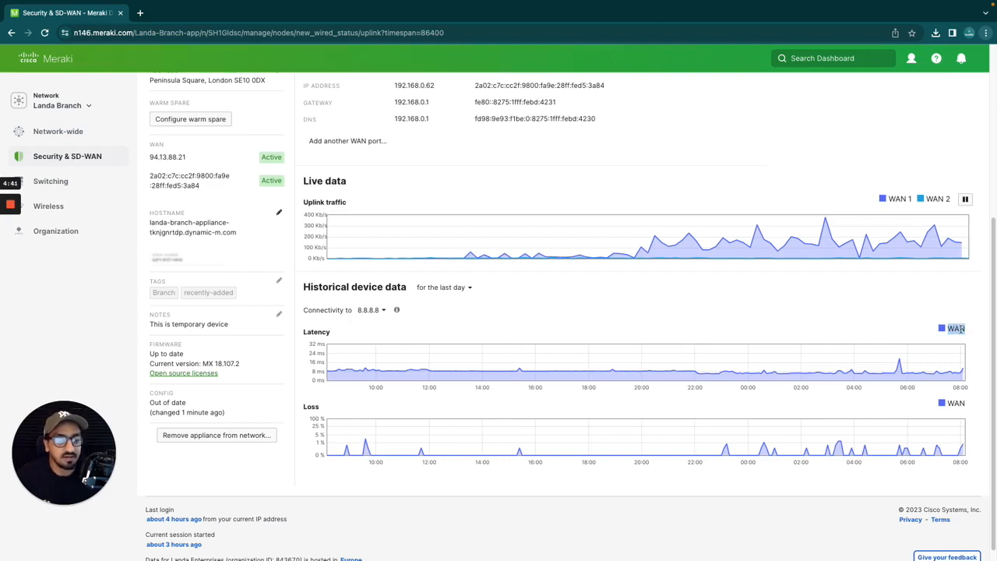
{"action": "left_click", "coordinate": [941, 328]}
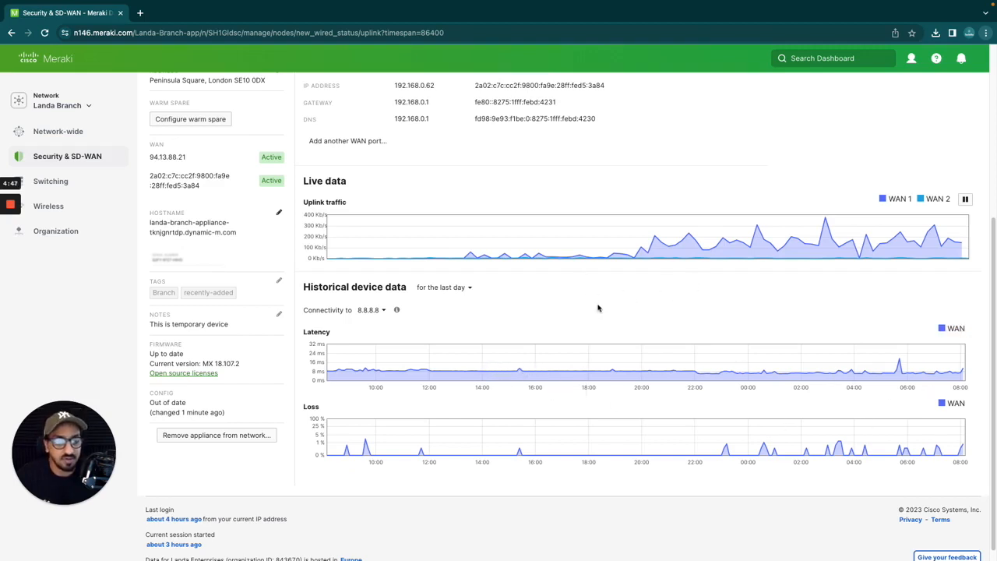
- Show the historical connectivity data for destination 1.1.1.1 and review the other available test destinations
{"action": "triple_click", "coordinate": [320, 309]}
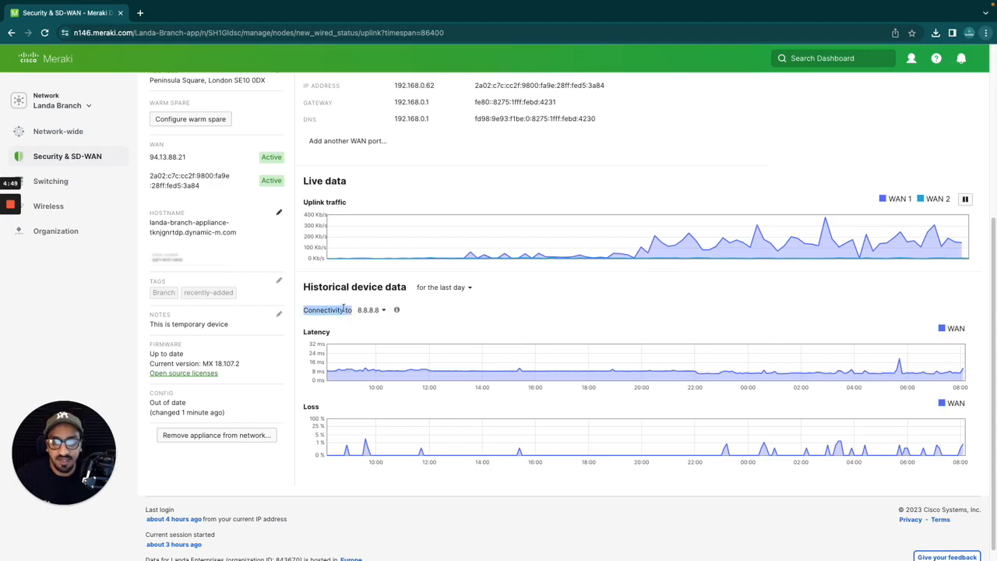
{"action": "left_click", "coordinate": [371, 316]}
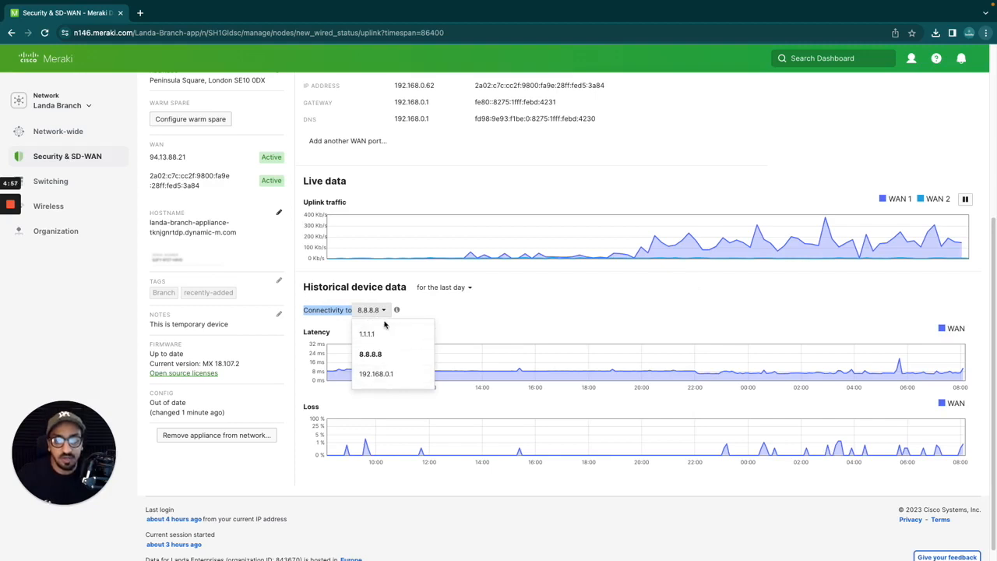
{"action": "left_click", "coordinate": [402, 337]}
{"action": "left_click", "coordinate": [401, 335]}
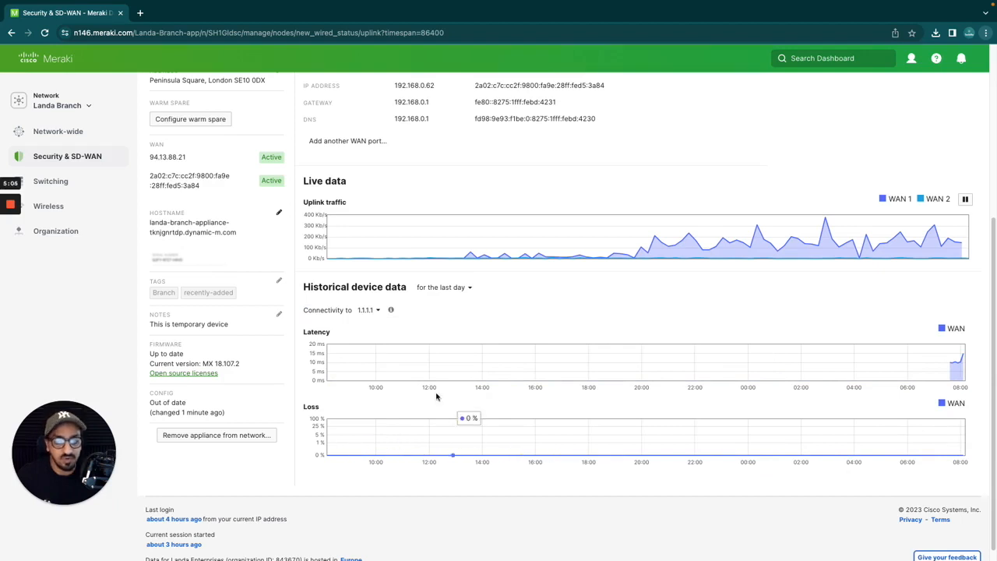
{"action": "left_click", "coordinate": [370, 314]}
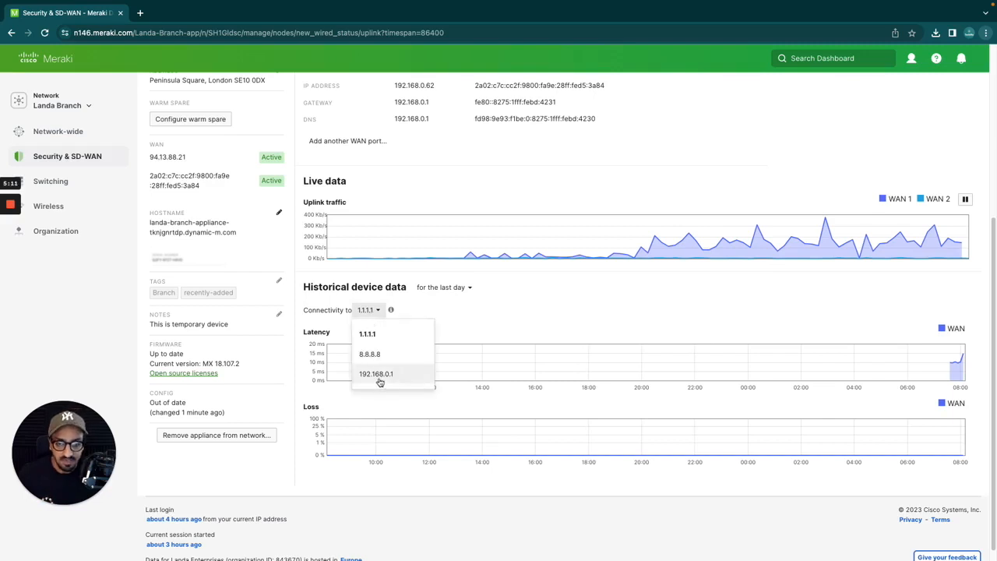
{"action": "left_click", "coordinate": [484, 328]}
{"action": "left_click", "coordinate": [365, 310]}
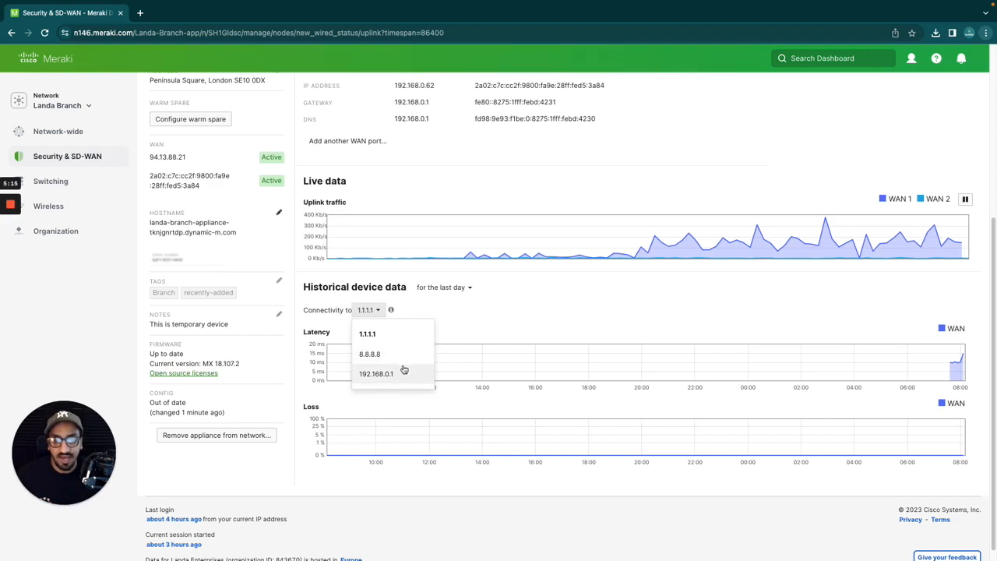
{"action": "left_click", "coordinate": [472, 315]}
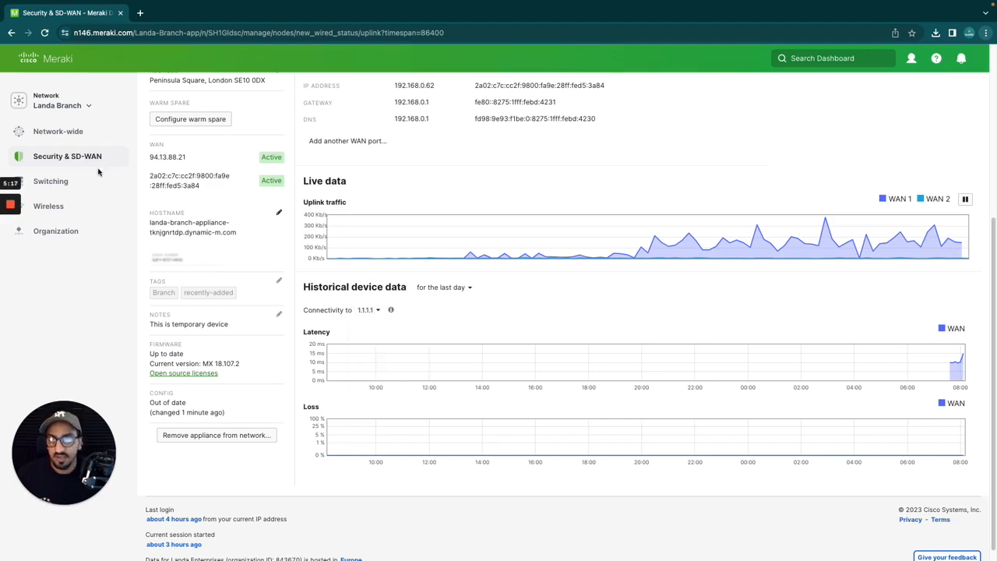
- Open the SD-WAN & traffic shaping settings in a new browser tab and switch to it
{"action": "mouse_move", "coordinate": [72, 162]}
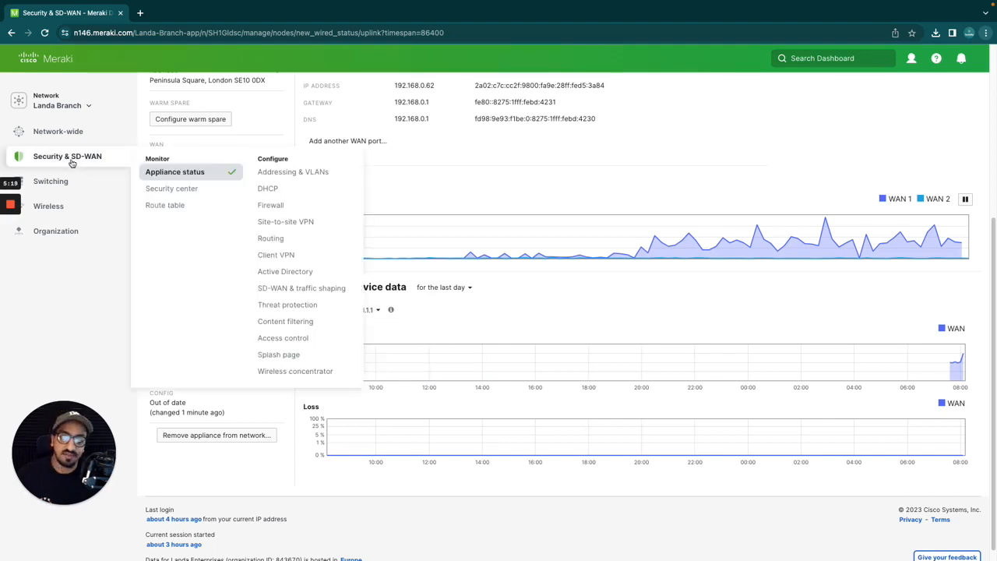
{"action": "middle_click", "coordinate": [284, 290]}
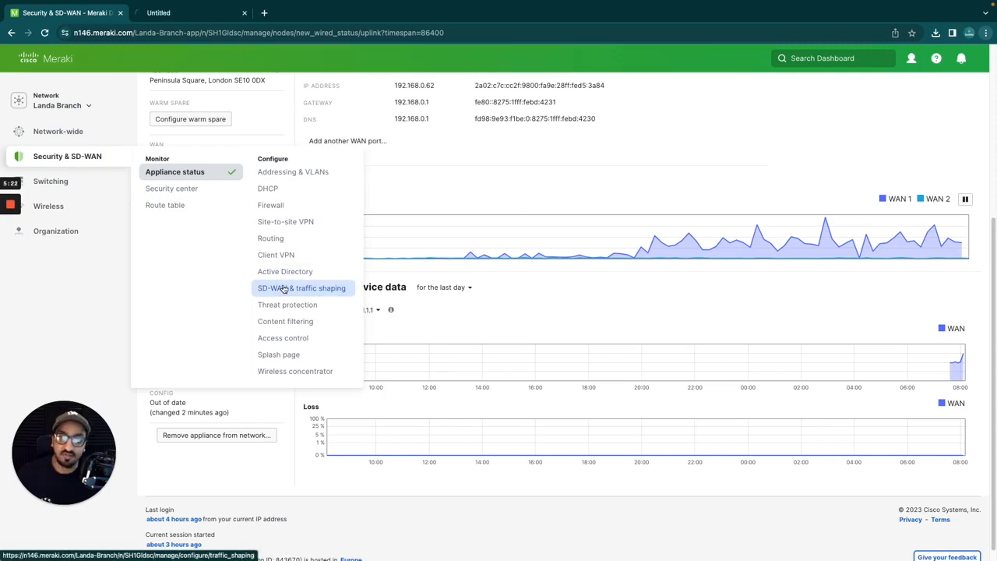
{"action": "left_click", "coordinate": [199, 14]}
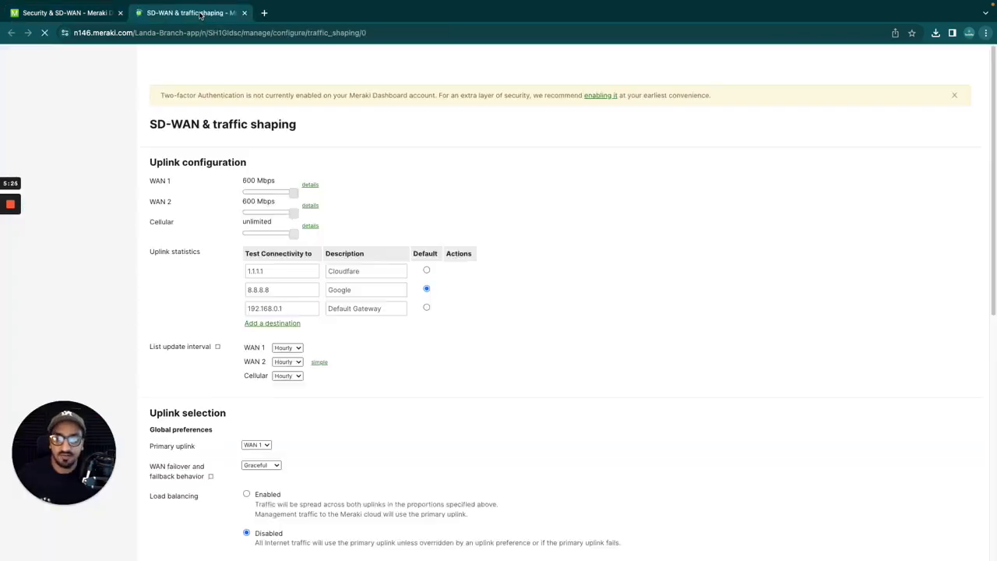
- Review the test connectivity addresses and descriptions listed under the uplink statistics
{"action": "triple_click", "coordinate": [189, 298]}
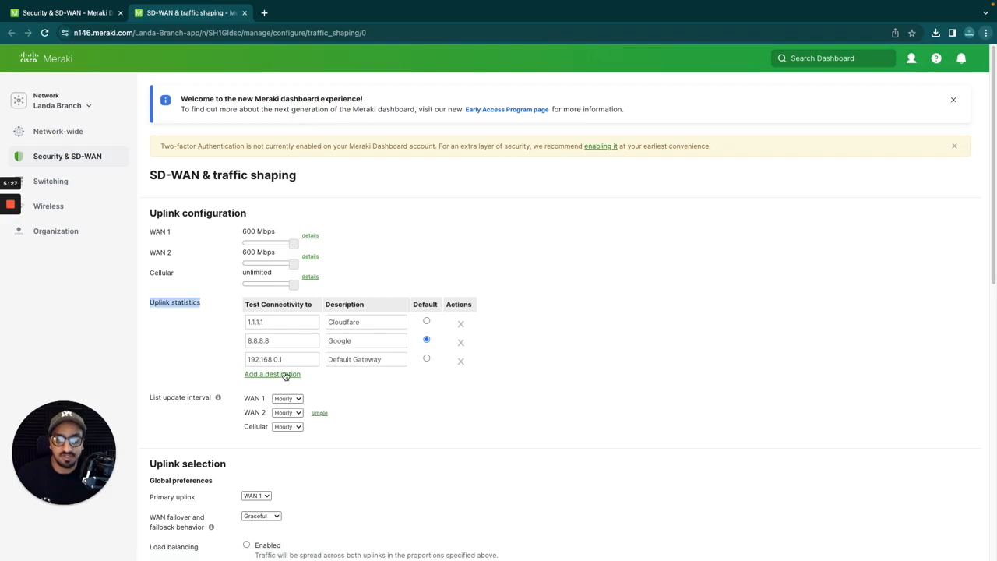
{"action": "left_click", "coordinate": [374, 322]}
{"action": "left_click_drag", "start_coordinate": [290, 321], "coordinate": [237, 325]}
{"action": "left_click_drag", "start_coordinate": [293, 358], "coordinate": [238, 363]}
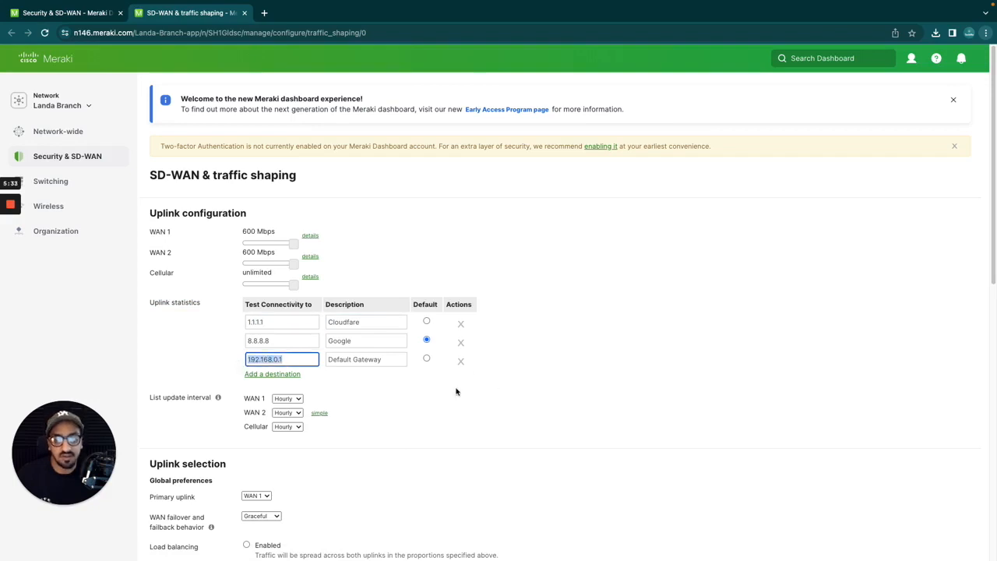
{"action": "triple_click", "coordinate": [379, 360]}
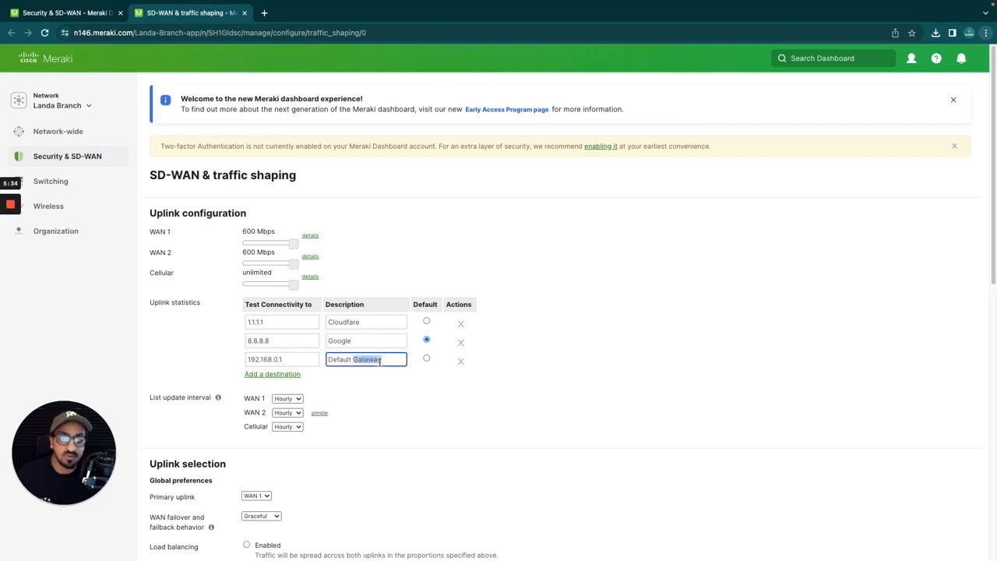
{"action": "left_click", "coordinate": [393, 401]}
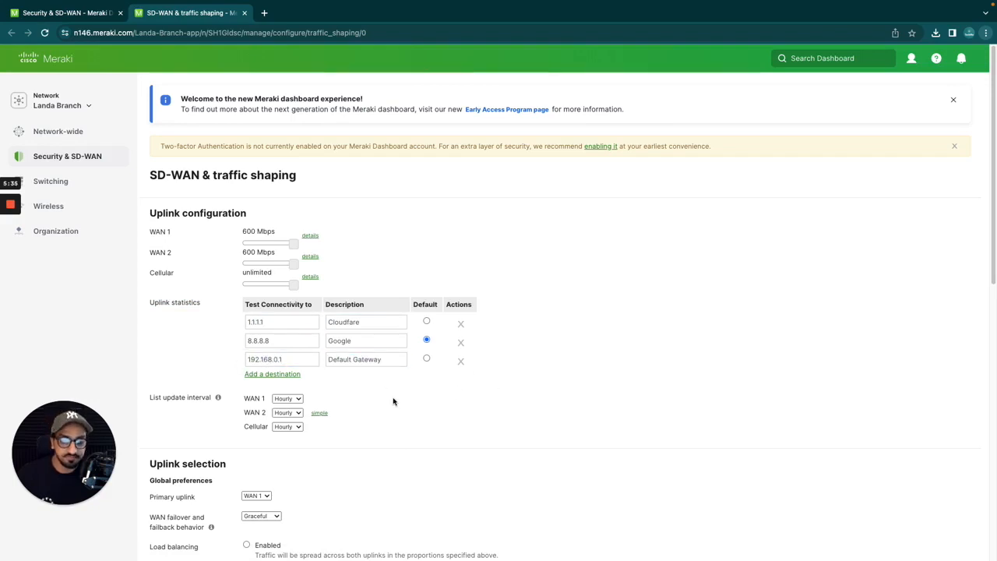
- Add the connectivity test destination 50.50.50.50 with the description VPN to the uplink statistics and save the changes
{"action": "left_click", "coordinate": [294, 375]}
{"action": "left_click", "coordinate": [292, 376]}
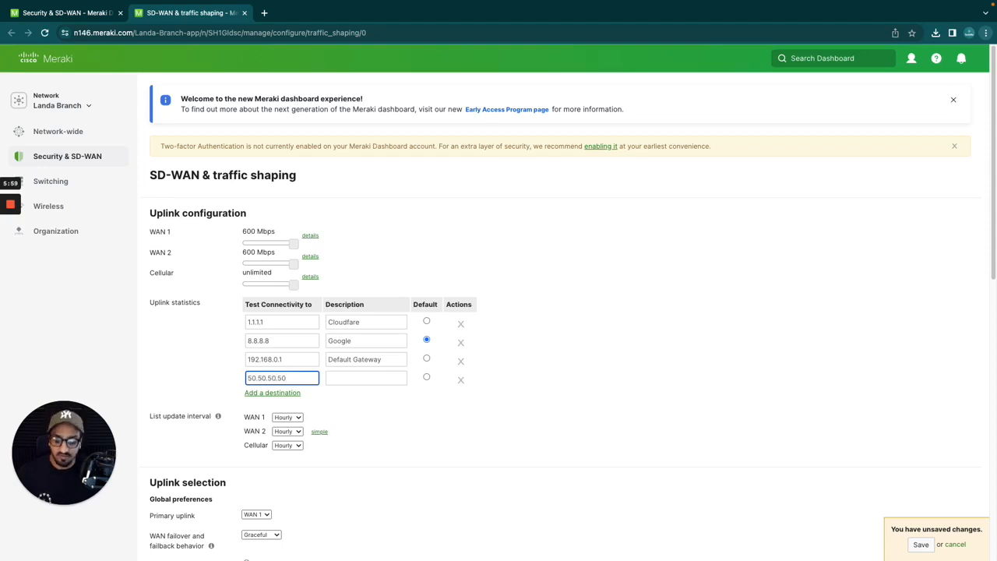
{"action": "key", "text": "Tab"}
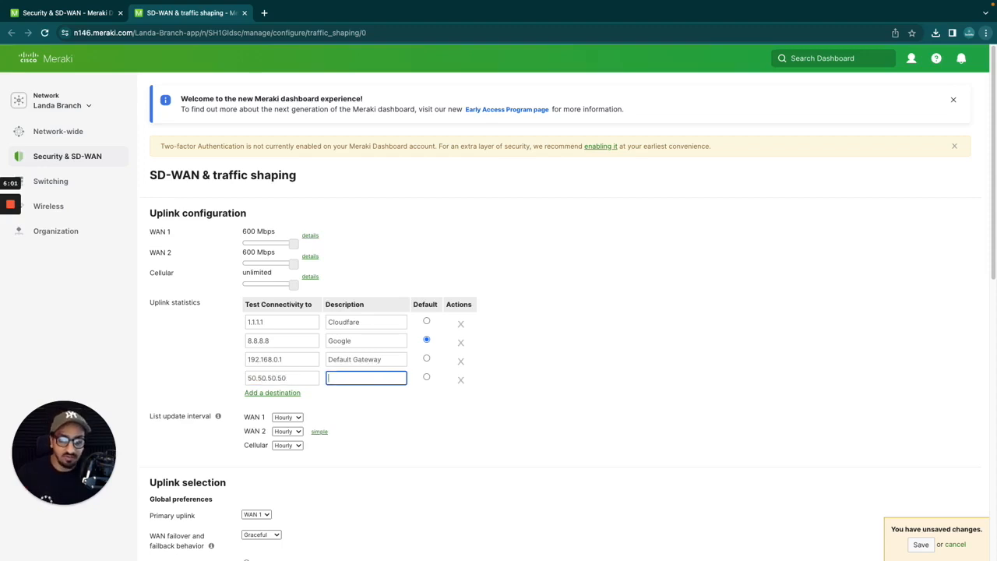
{"action": "type", "text": "VPN"}
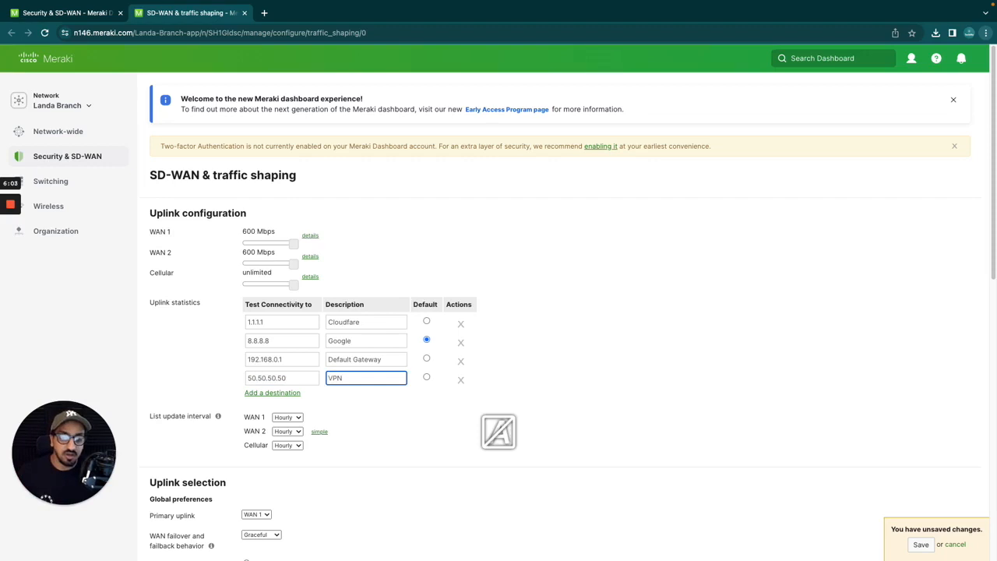
{"action": "left_click", "coordinate": [407, 438]}
{"action": "double_click", "coordinate": [308, 380]}
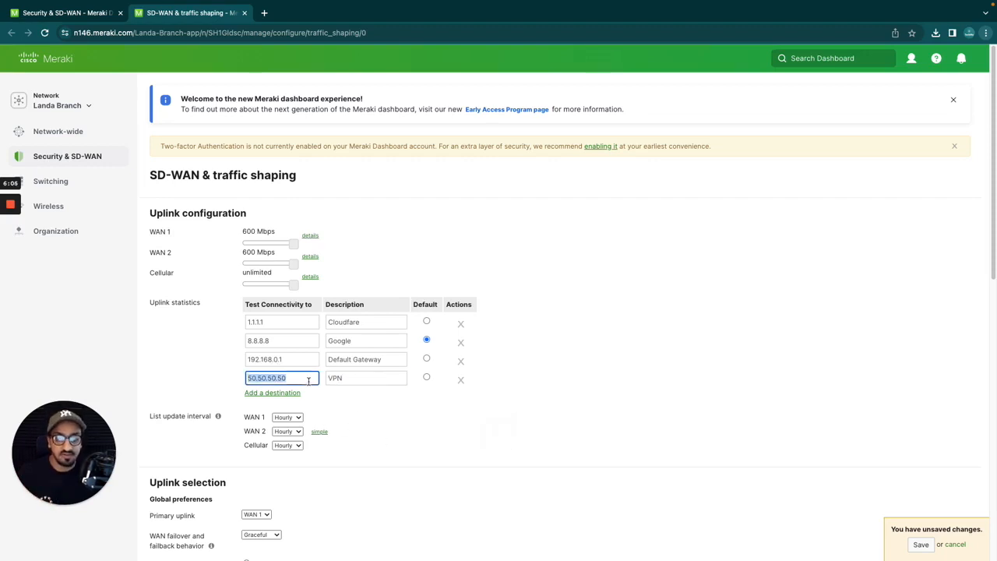
{"action": "left_click", "coordinate": [924, 545]}
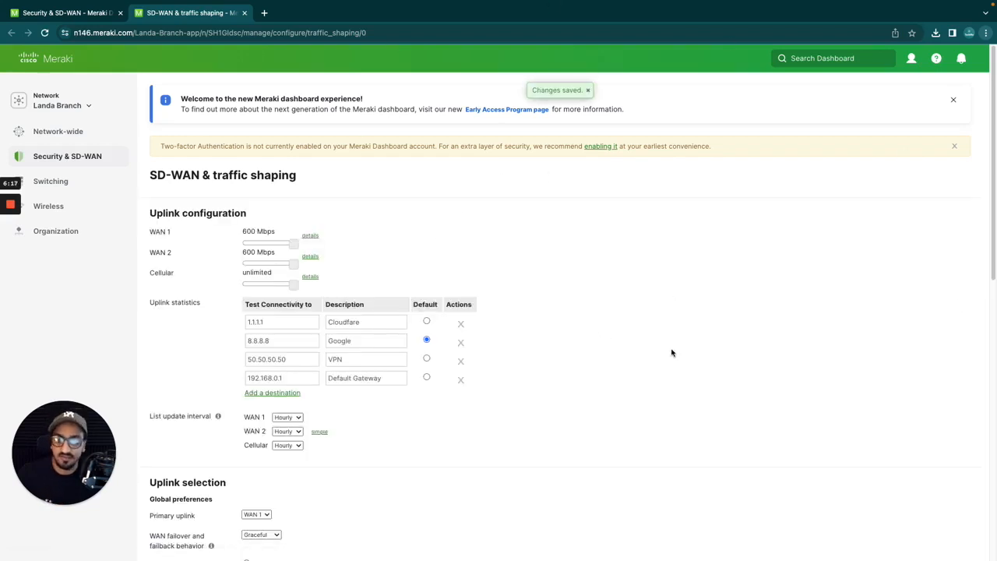
- Return to the appliance's uplink page, reload it and check the test destinations offered for the historical connectivity data
{"action": "left_click", "coordinate": [101, 16]}
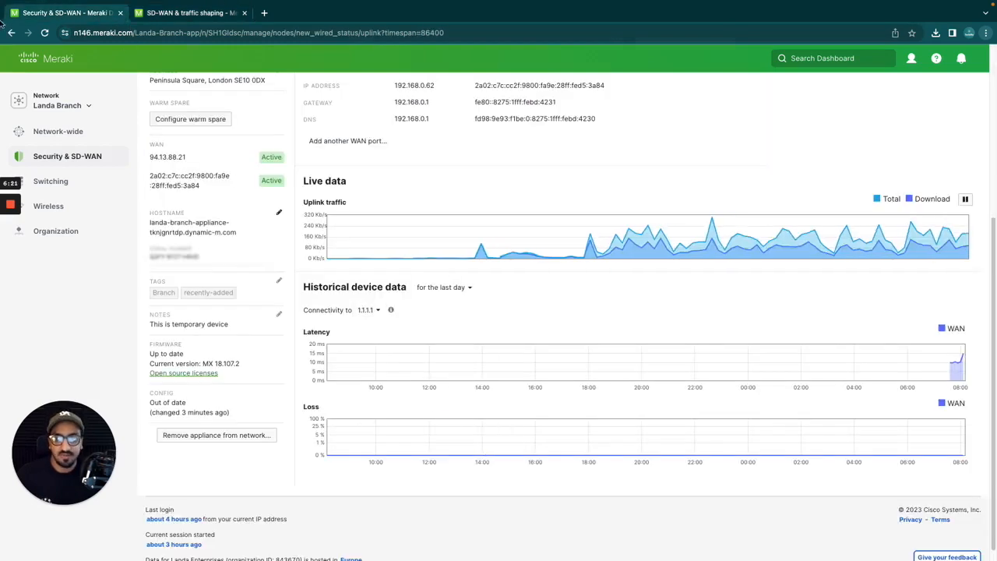
{"action": "left_click", "coordinate": [44, 33]}
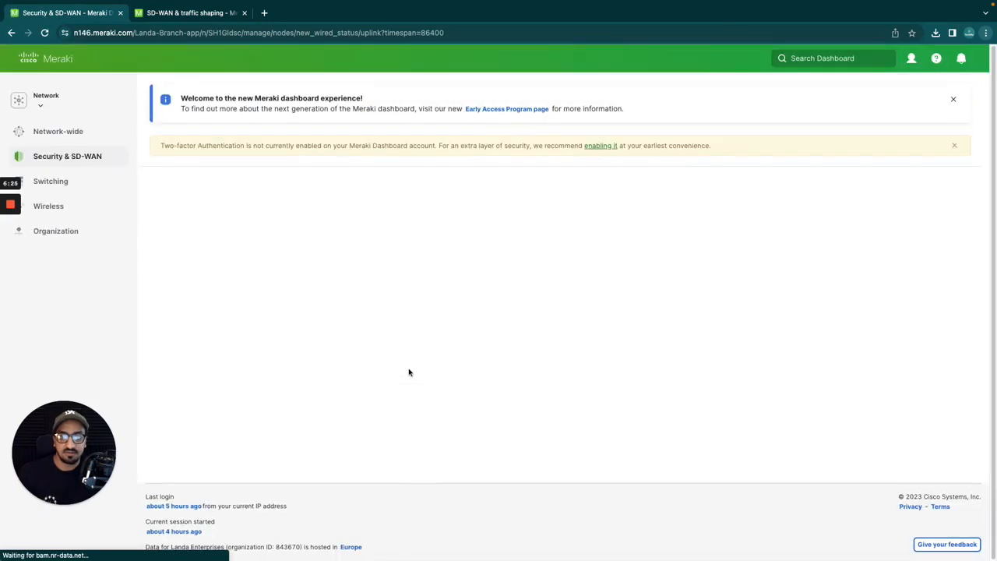
{"action": "scroll", "coordinate": [405, 333], "scroll_direction": "down", "scroll_amount": 3}
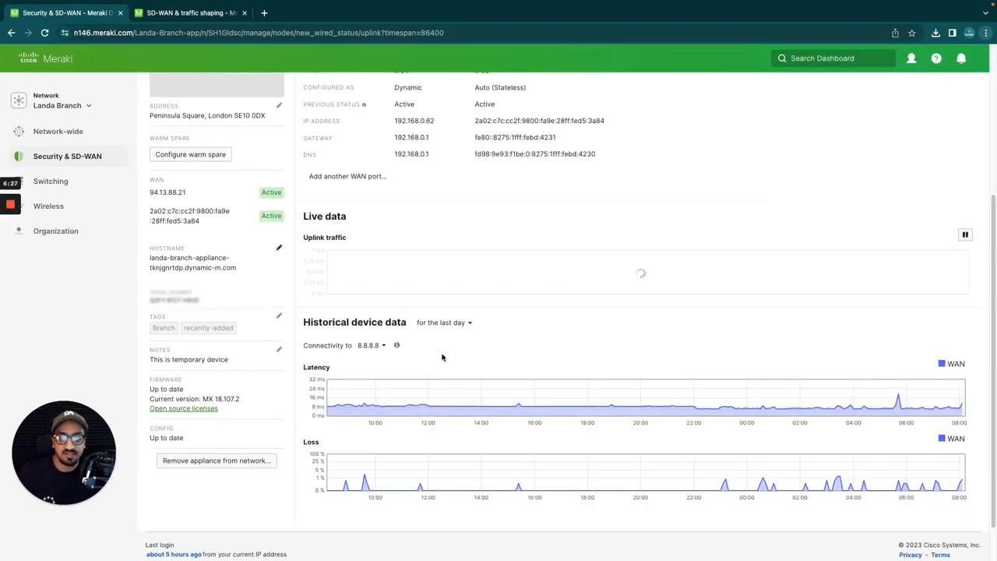
{"action": "left_click", "coordinate": [367, 345]}
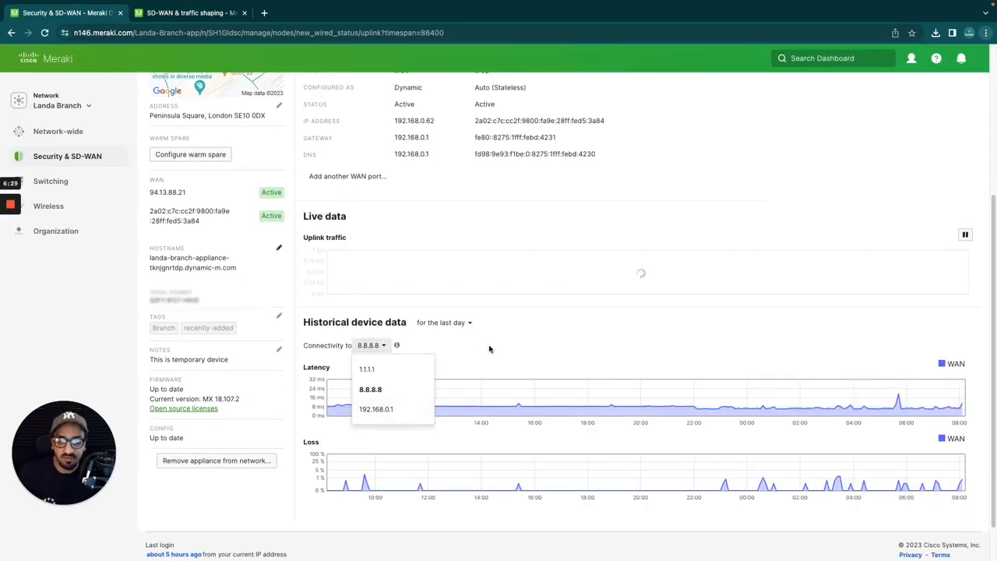
{"action": "left_click", "coordinate": [481, 366]}
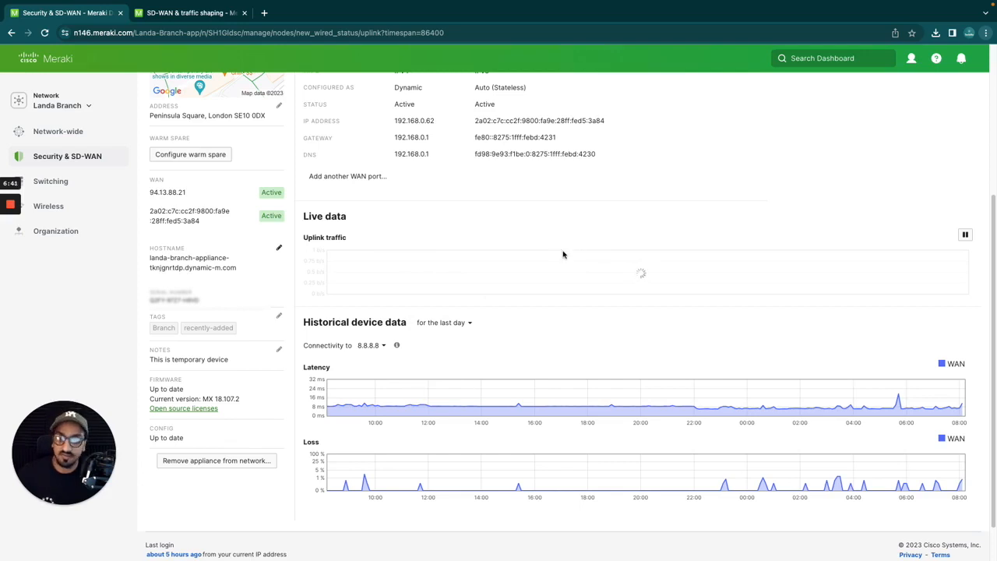
- Open the network-wide Packet capture page in a new browser tab and set it to capture for security appliances
{"action": "mouse_move", "coordinate": [81, 131]}
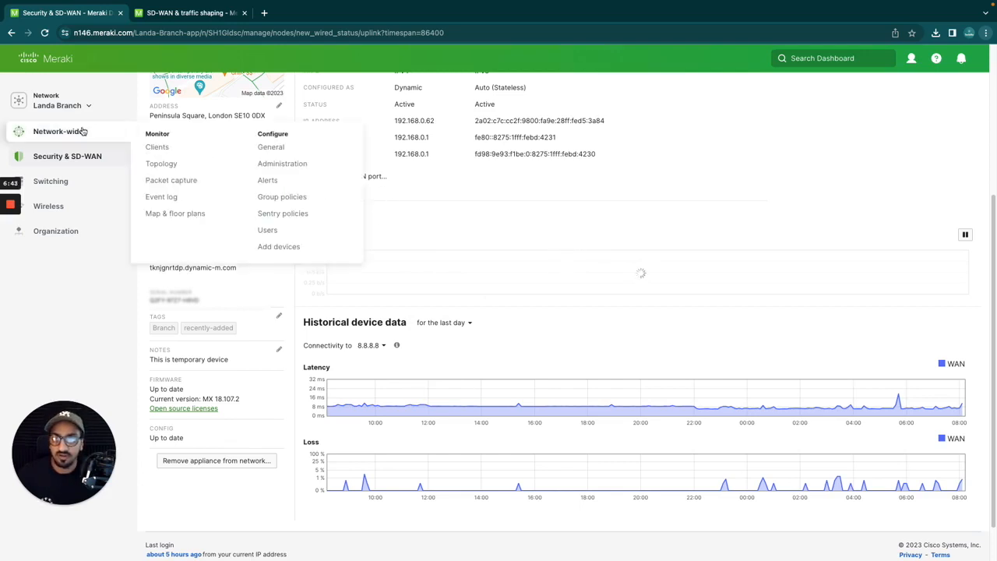
{"action": "left_click", "coordinate": [196, 181], "text": "super"}
{"action": "left_click", "coordinate": [321, 14]}
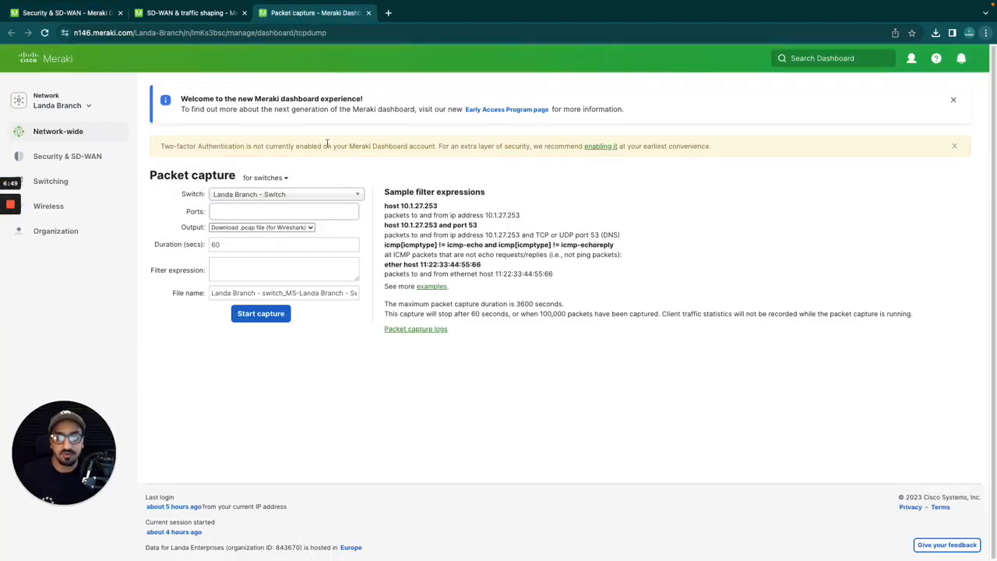
{"action": "left_click", "coordinate": [283, 176]}
{"action": "left_click", "coordinate": [302, 238]}
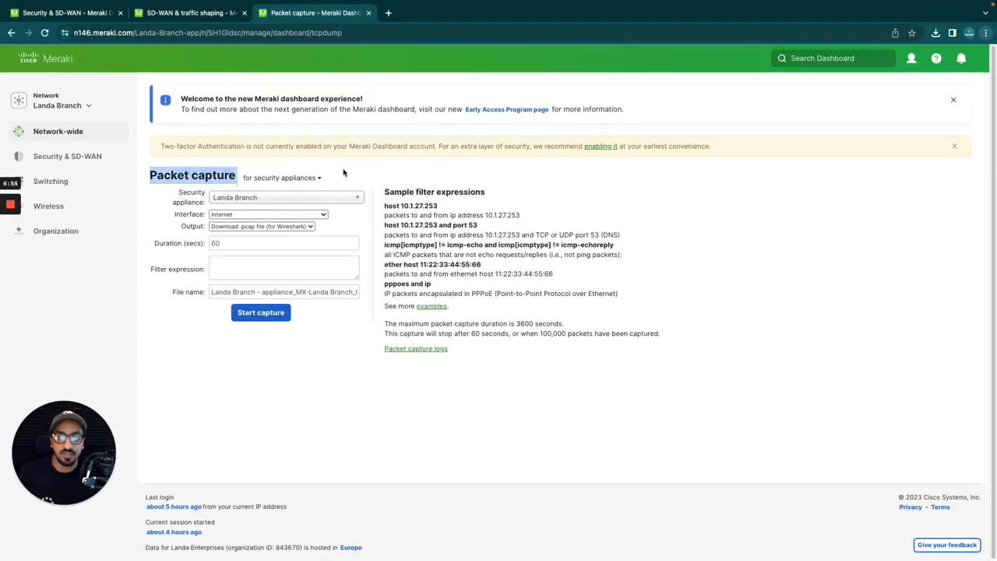
- Start a 60-second packet capture on the Landa Branch appliance's Internet interface, output as a .pcap file for Wireshark without a filter expression
{"action": "left_click", "coordinate": [284, 204]}
{"action": "left_click", "coordinate": [274, 225]}
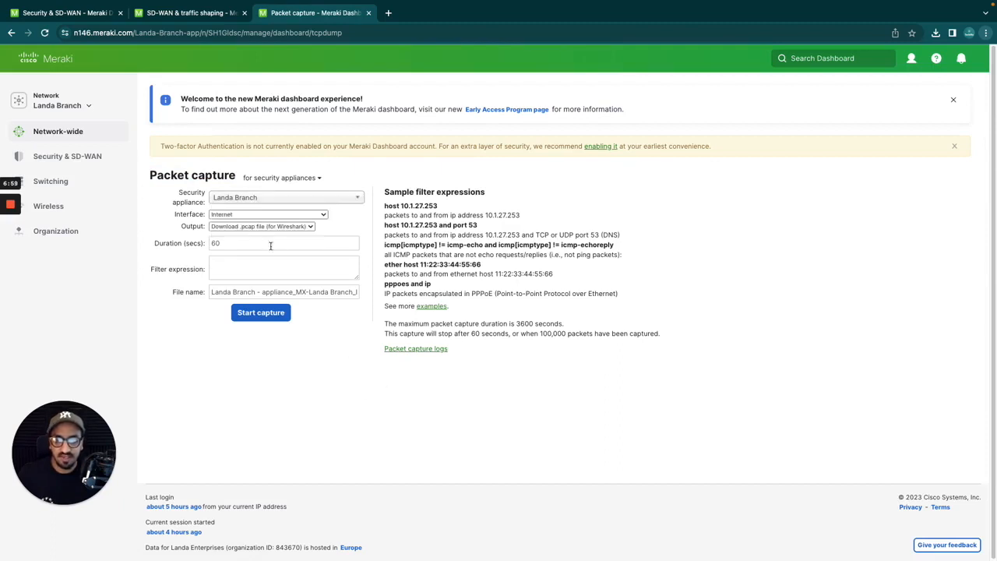
{"action": "left_click", "coordinate": [234, 215]}
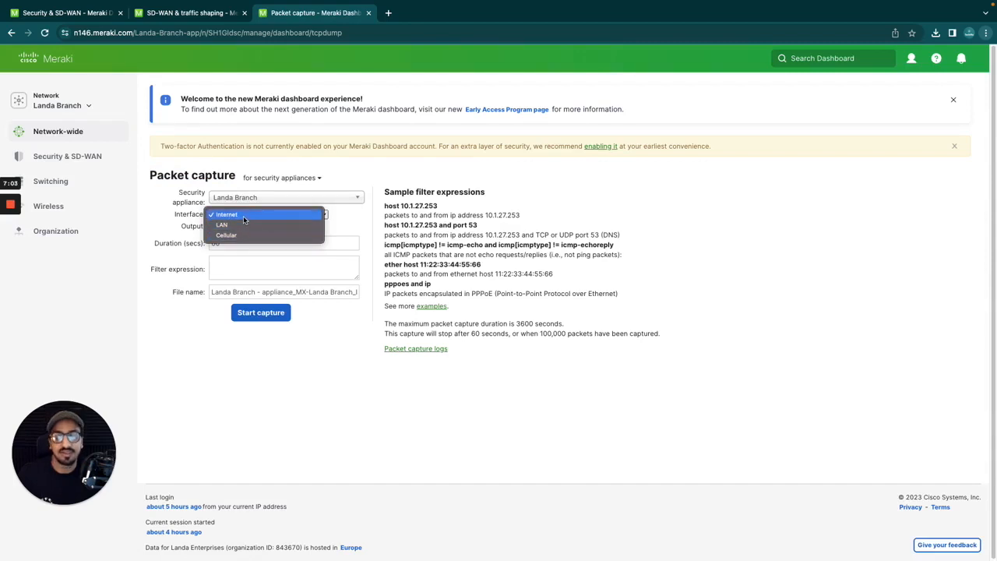
{"action": "left_click", "coordinate": [243, 215]}
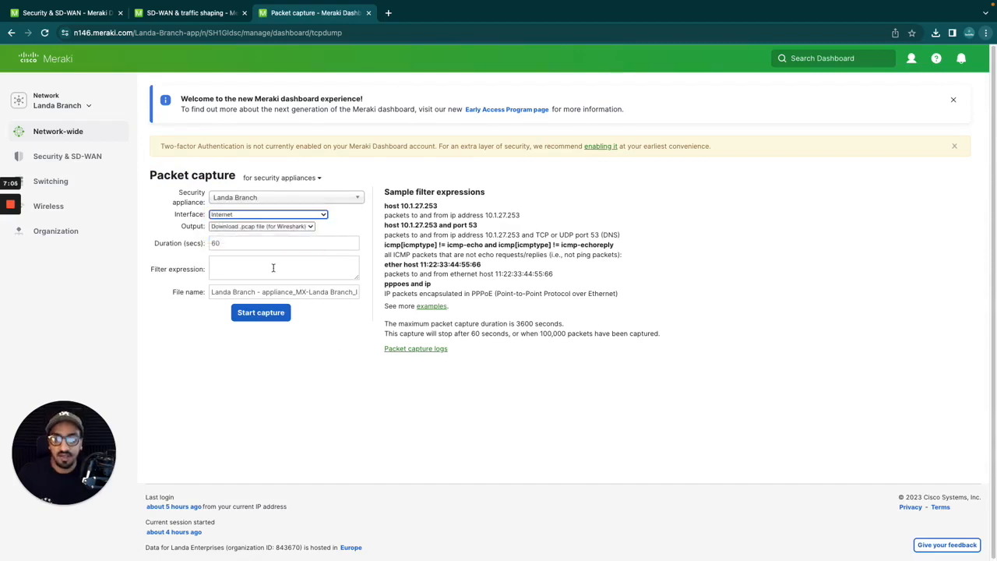
{"action": "left_click", "coordinate": [240, 246]}
{"action": "left_click", "coordinate": [281, 272]}
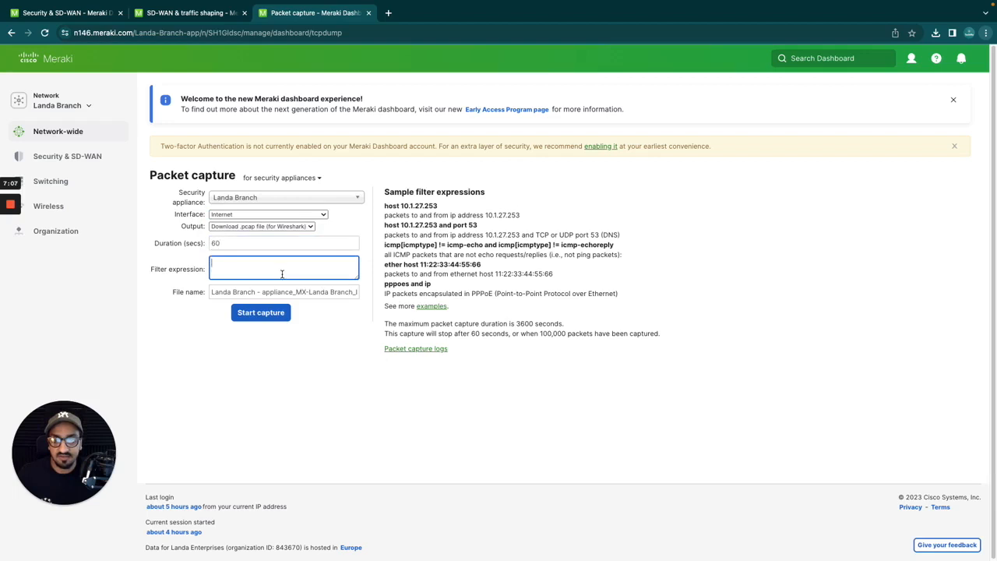
{"action": "left_click", "coordinate": [343, 322]}
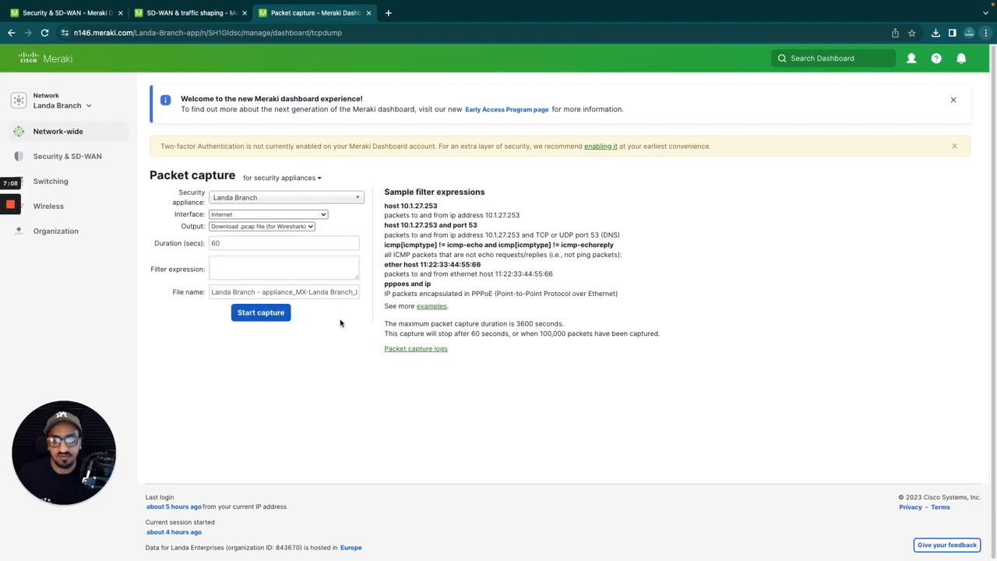
{"action": "left_click", "coordinate": [261, 313]}
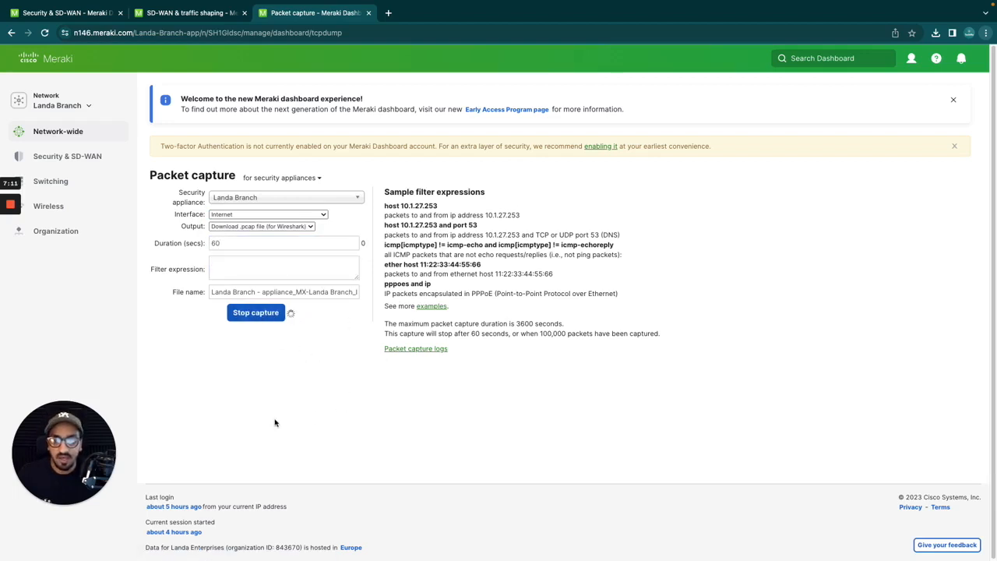
- Open the Internet interface capture file in Wireshark and look through the packet list for the ICMP pings
{"action": "mouse_move", "coordinate": [3, 181]}
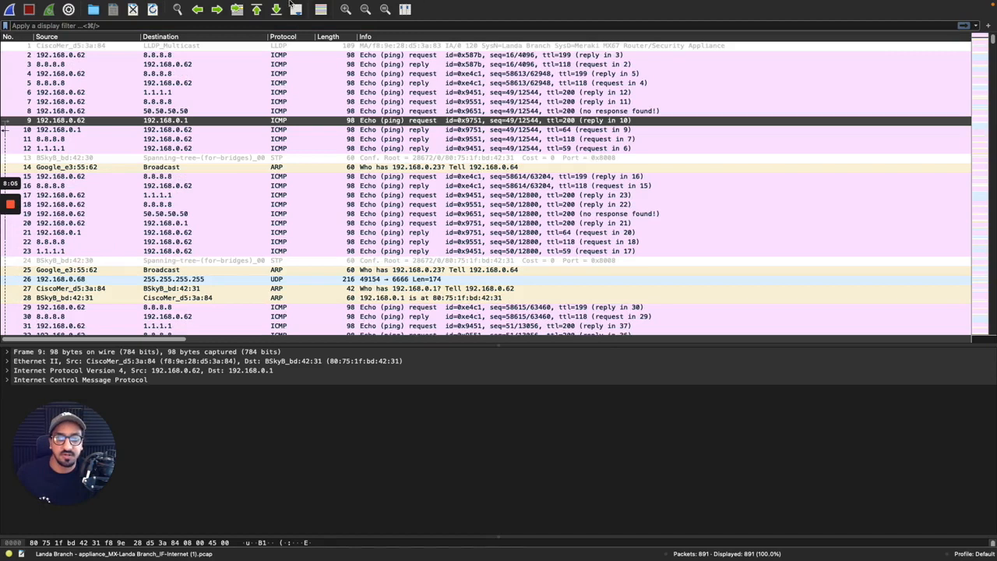
{"action": "mouse_move", "coordinate": [290, 7]}
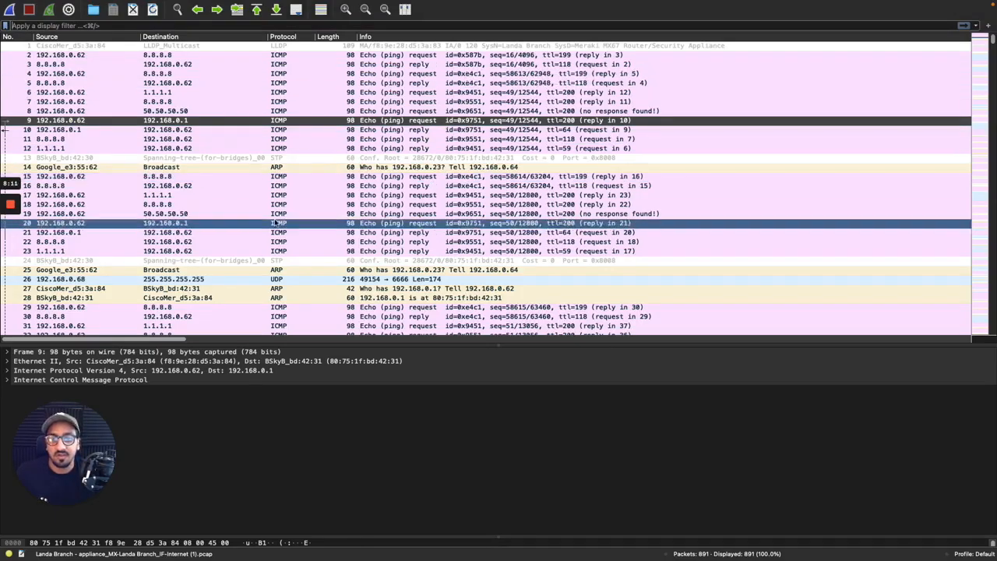
{"action": "scroll", "coordinate": [277, 224], "scroll_direction": "down", "scroll_amount": 20}
{"action": "scroll", "coordinate": [276, 244], "scroll_direction": "down", "scroll_amount": 5}
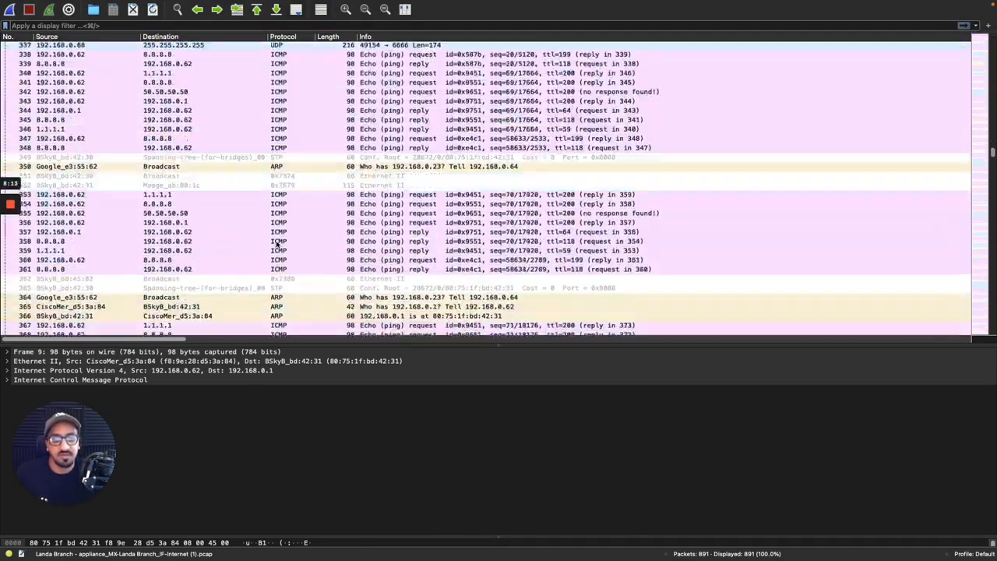
{"action": "scroll", "coordinate": [276, 243], "scroll_direction": "up", "scroll_amount": 20}
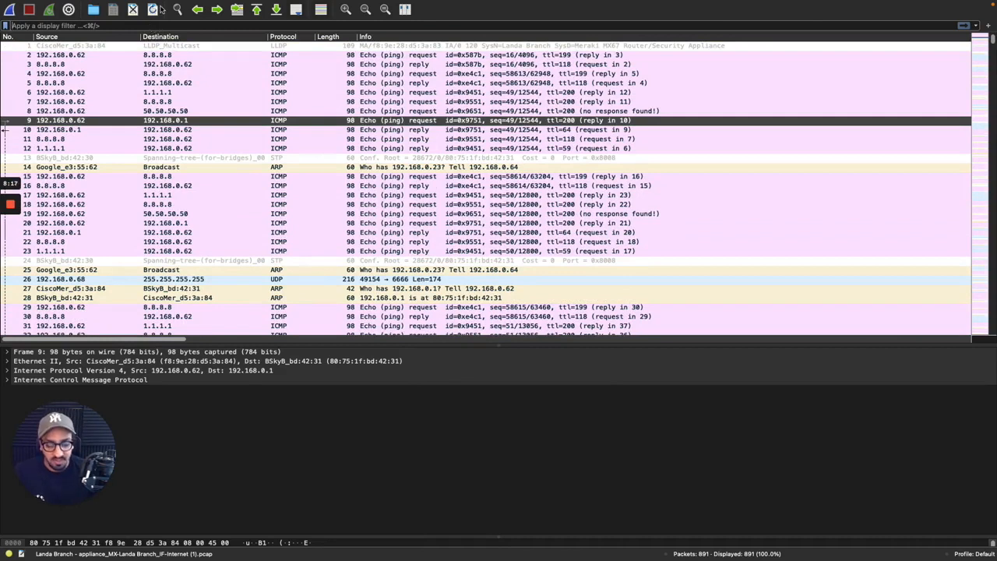
- Apply the display filter "ip.addr == 1.1.1.1" to the captured packets
{"action": "key", "text": "super+slash"}
{"action": "type", "text": "ip.addr =="}
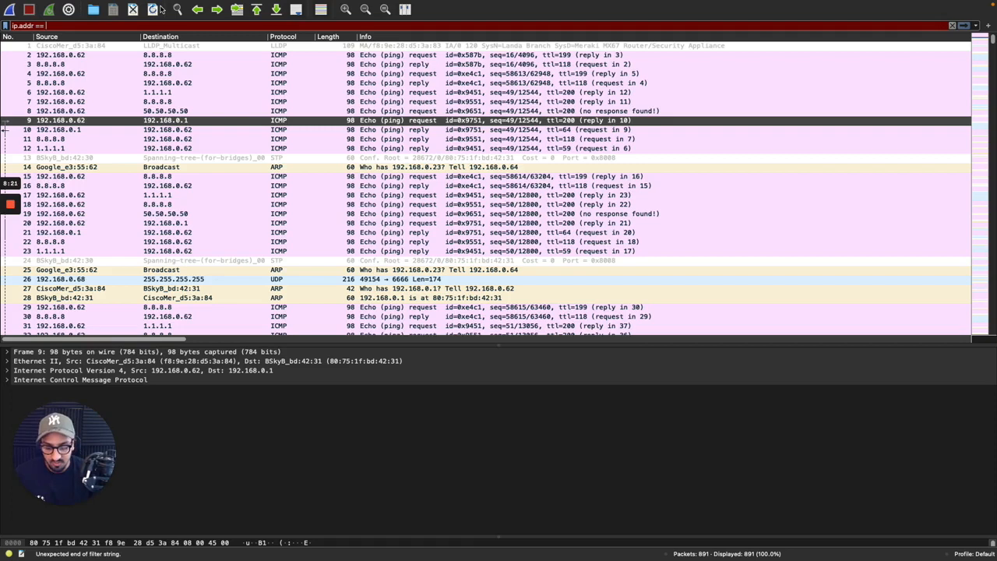
{"action": "type", "text": " 1.1.1.1"}
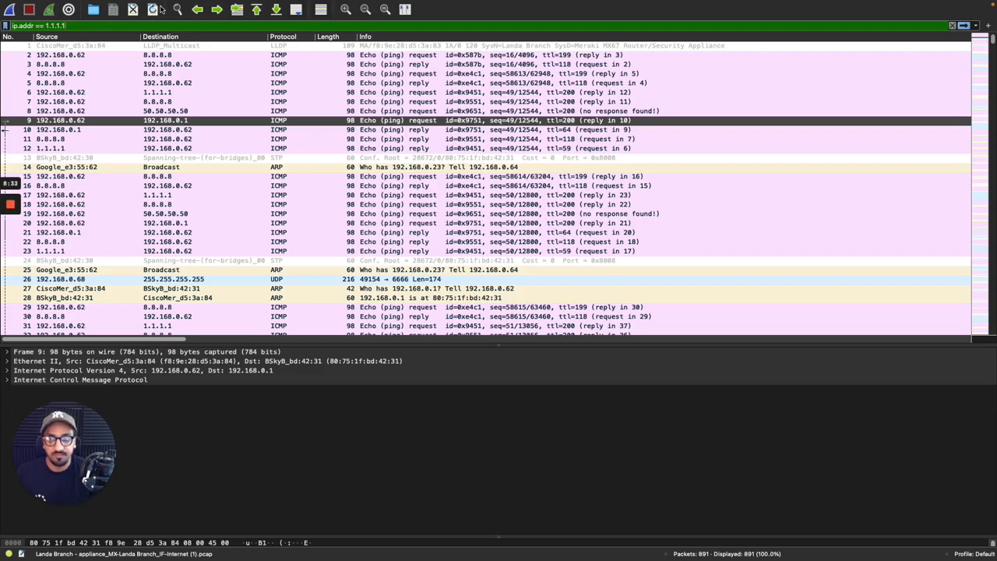
{"action": "key", "text": "Return"}
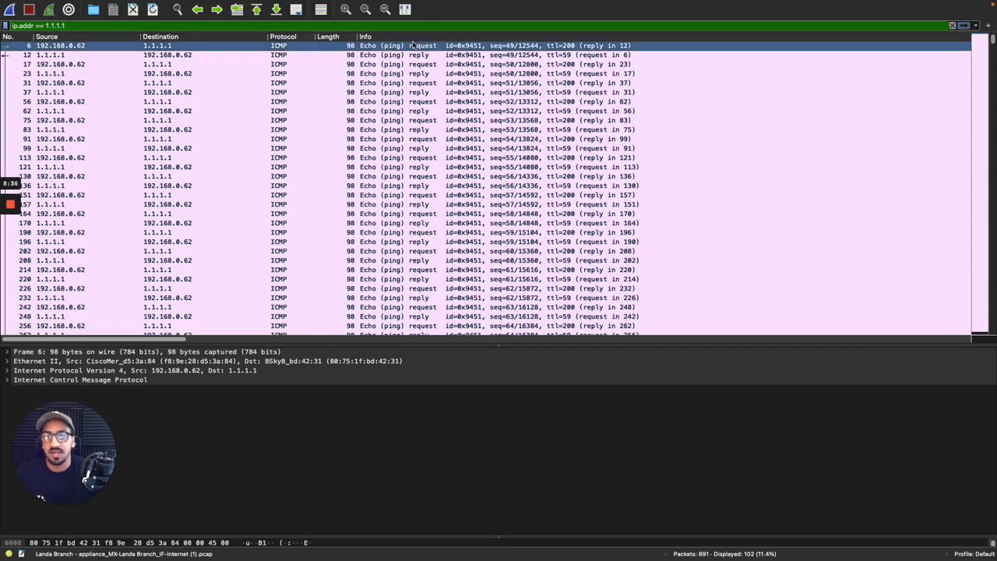
- Examine the first echo request and reply packets exchanged between 192.168.0.62 and 1.1.1.1
{"action": "left_click", "coordinate": [89, 56]}
{"action": "left_click", "coordinate": [92, 46]}
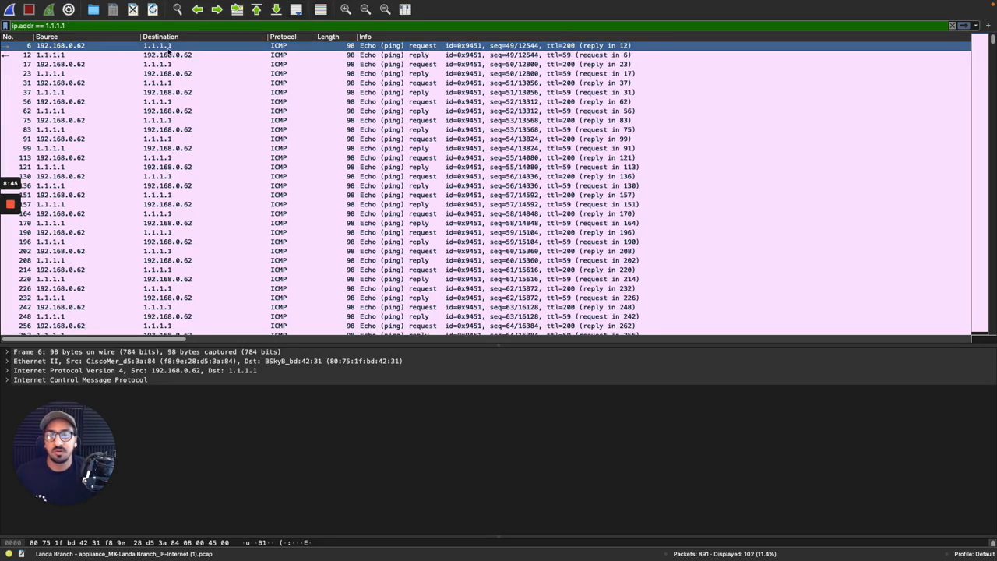
{"action": "left_click", "coordinate": [87, 55]}
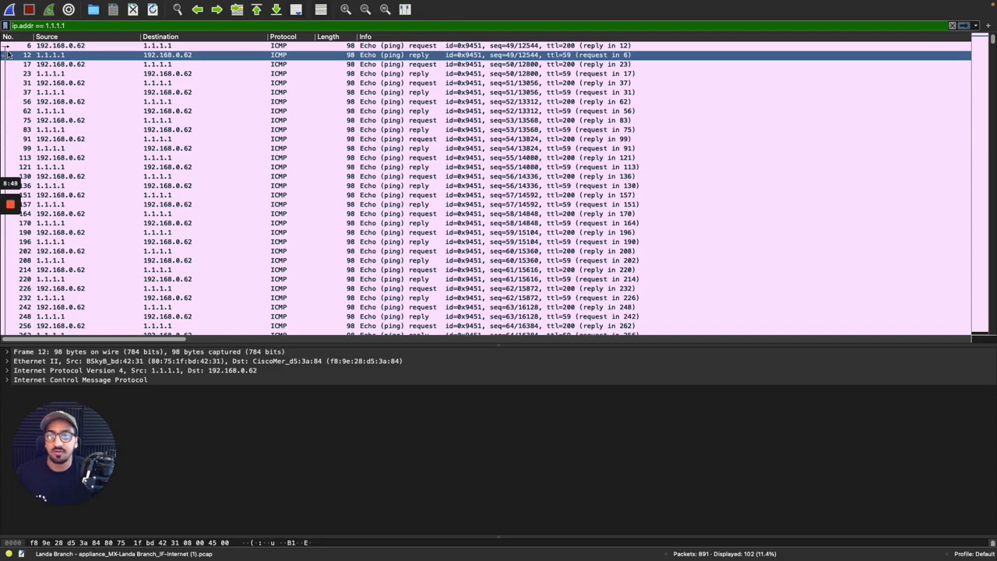
{"action": "left_click", "coordinate": [206, 64]}
- Extend the display filter with "&& icmp" and apply it
{"action": "left_click", "coordinate": [146, 28]}
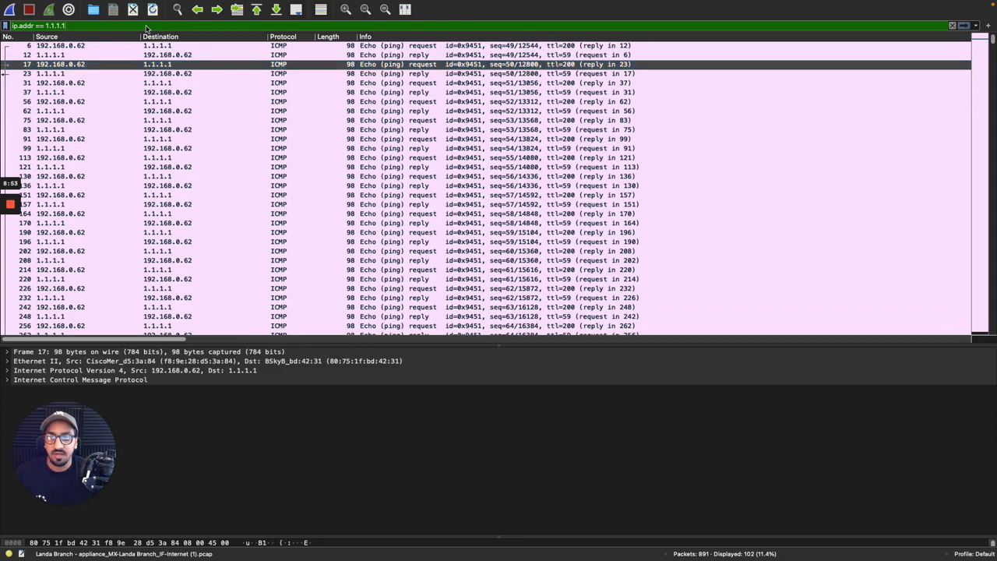
{"action": "type", "text": "&&"}
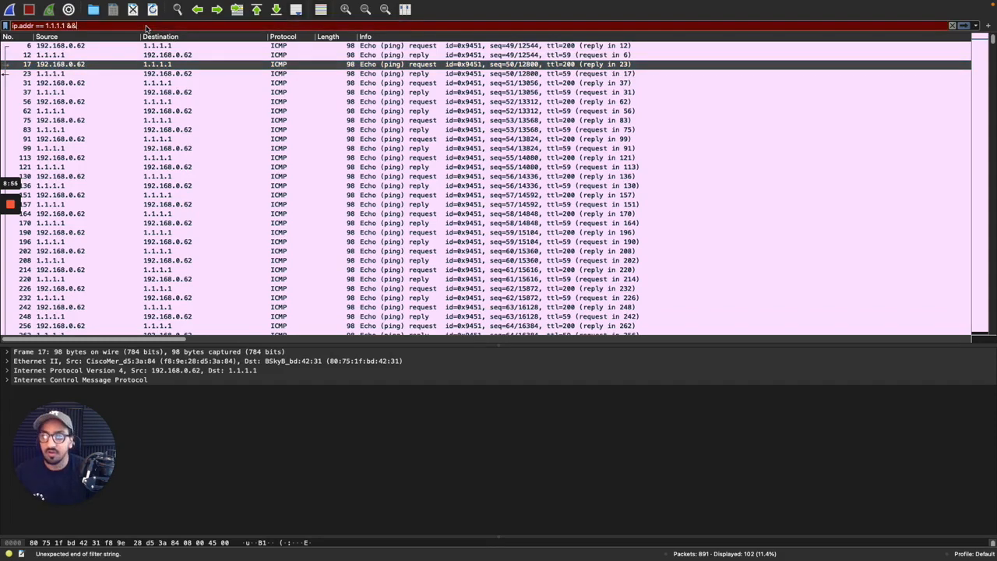
{"action": "type", "text": " icmp"}
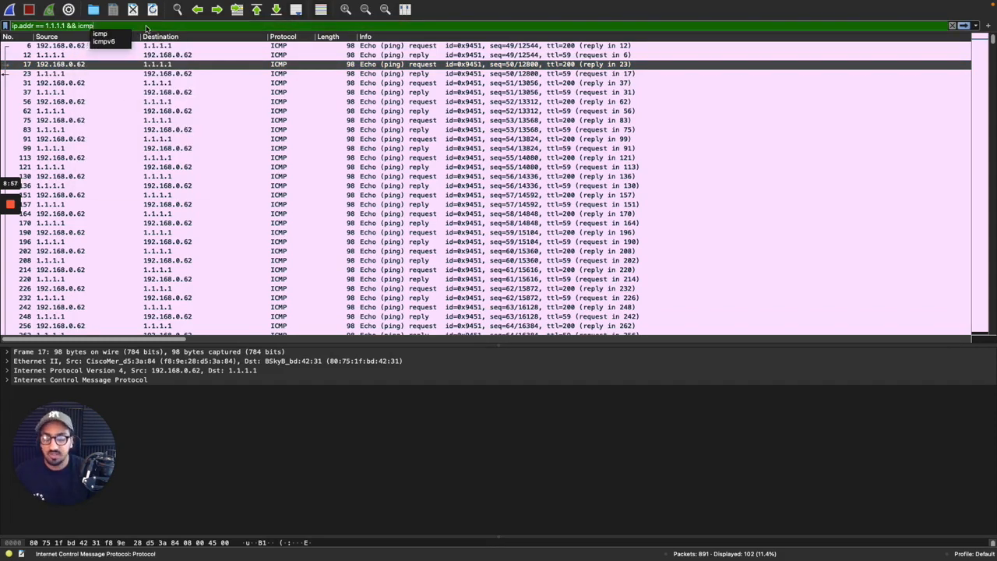
{"action": "key", "text": "Return"}
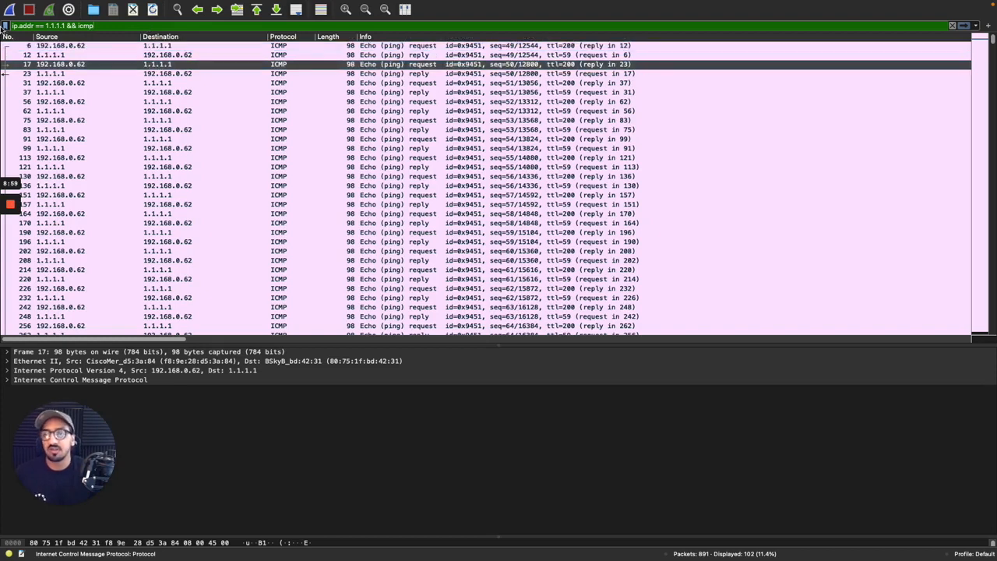
- Change the address in the display filter so it reads "ip.addr == 192.168.0.1 && icmp" and apply it
{"action": "mouse_move", "coordinate": [124, 7]}
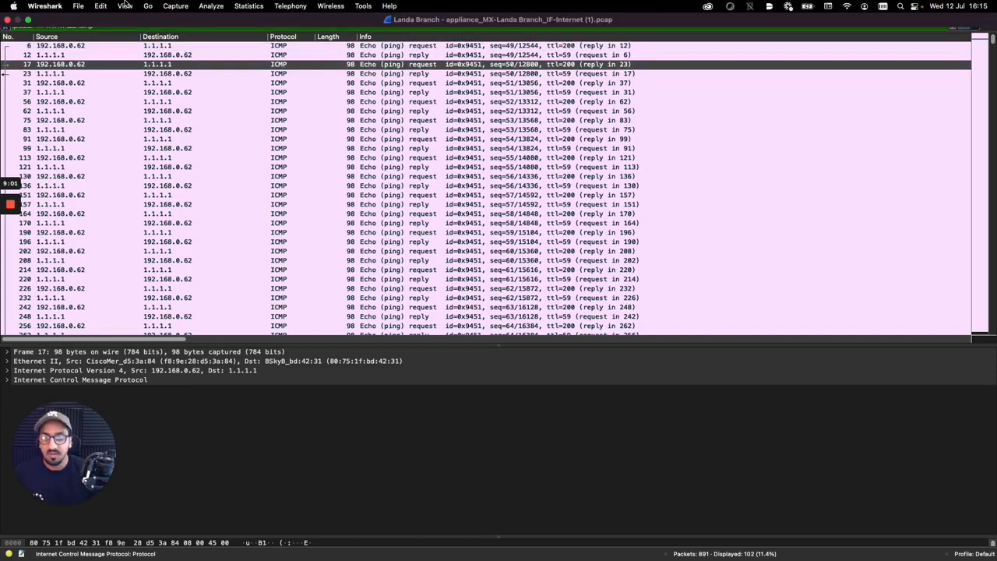
{"action": "left_click", "coordinate": [216, 159]}
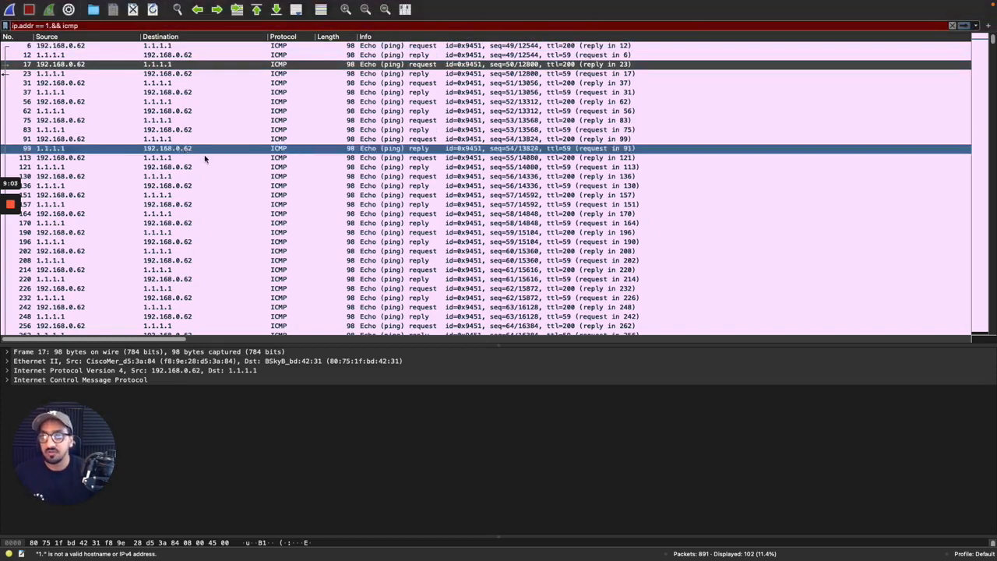
{"action": "key", "text": "BackSpace"}
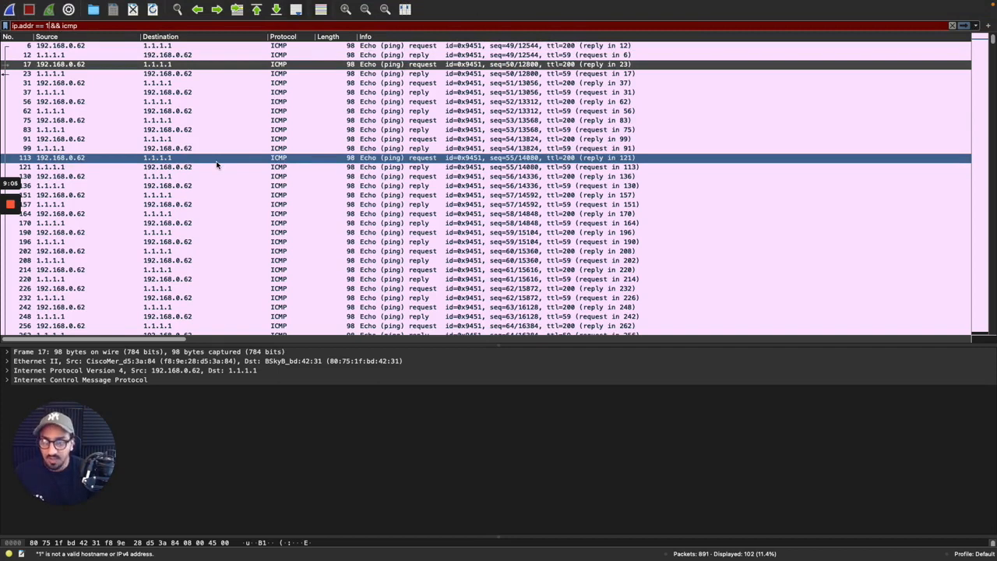
{"action": "key", "text": "BackSpace"}
{"action": "type", "text": "192.16"}
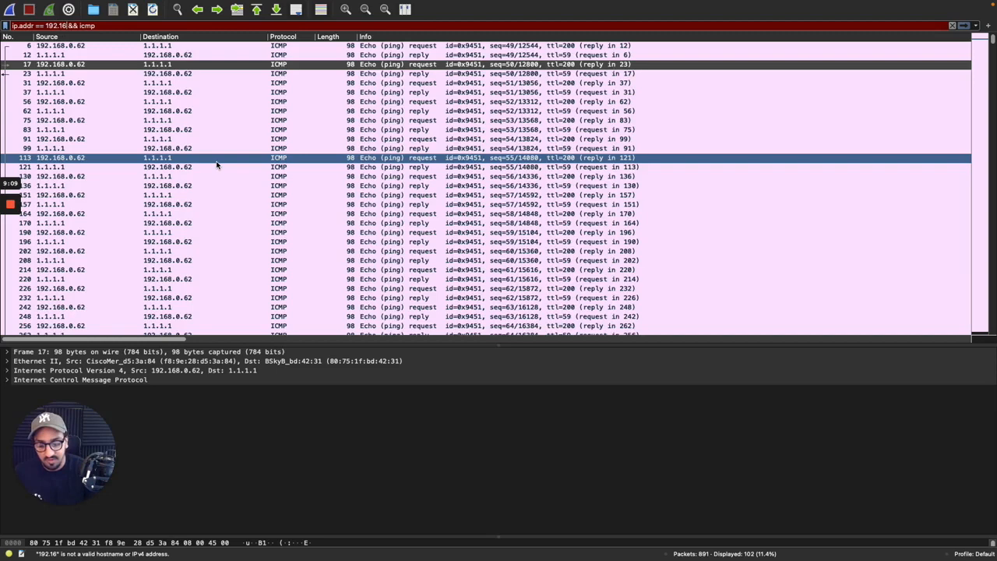
{"action": "type", "text": "8.0.1"}
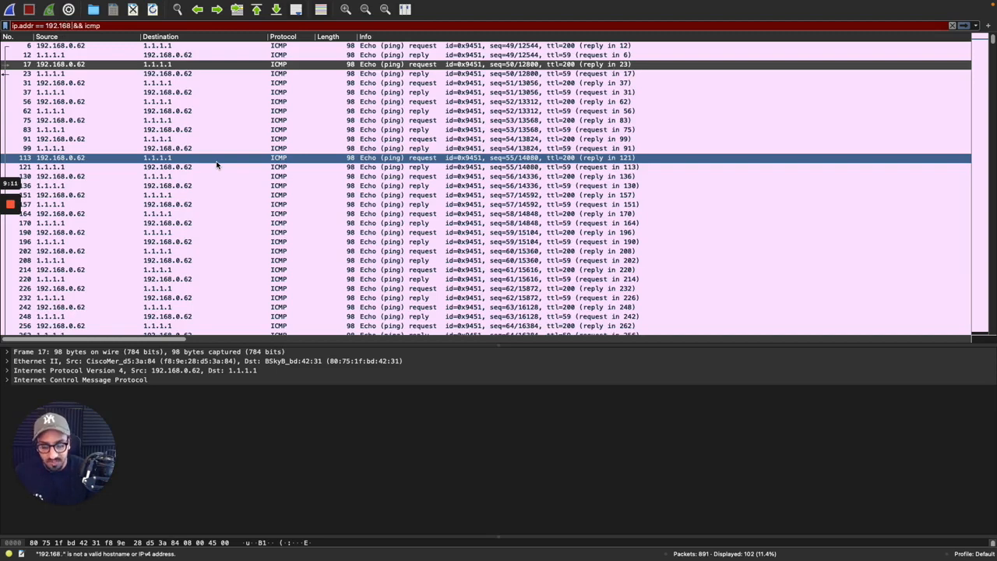
{"action": "key", "text": "Return"}
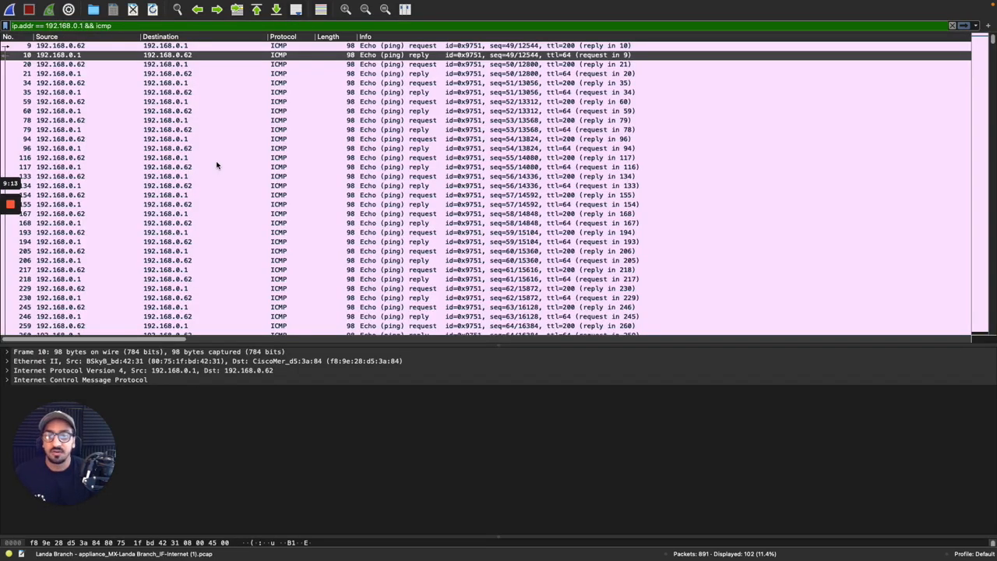
- Examine the first echo request and reply packets exchanged between 192.168.0.62 and the gateway 192.168.0.1
{"action": "left_click", "coordinate": [160, 112]}
{"action": "left_click", "coordinate": [133, 93]}
{"action": "left_click", "coordinate": [76, 47]}
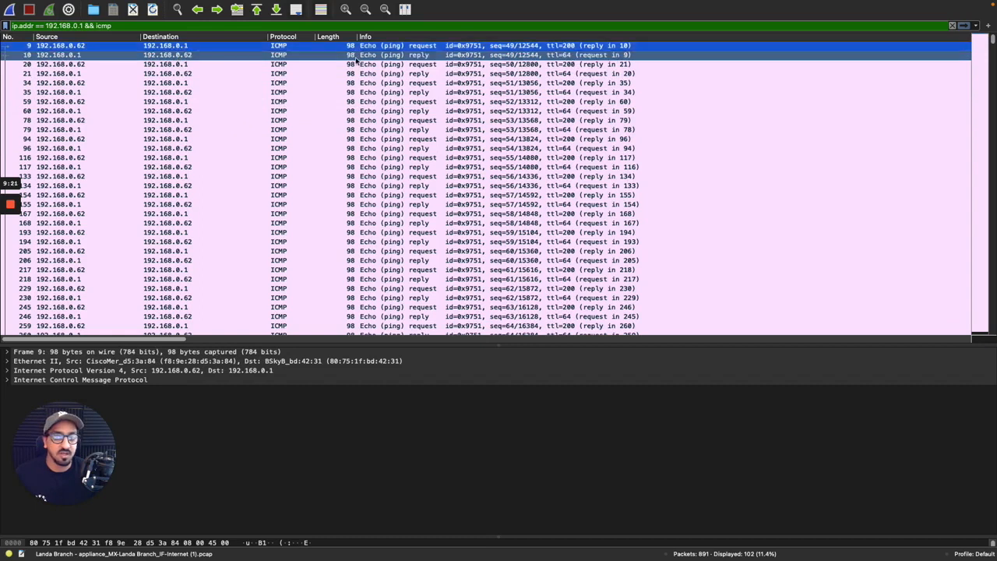
- Replace the address in the display filter with 50.50.50.50, keeping the icmp condition, and apply it
{"action": "left_click", "coordinate": [77, 26]}
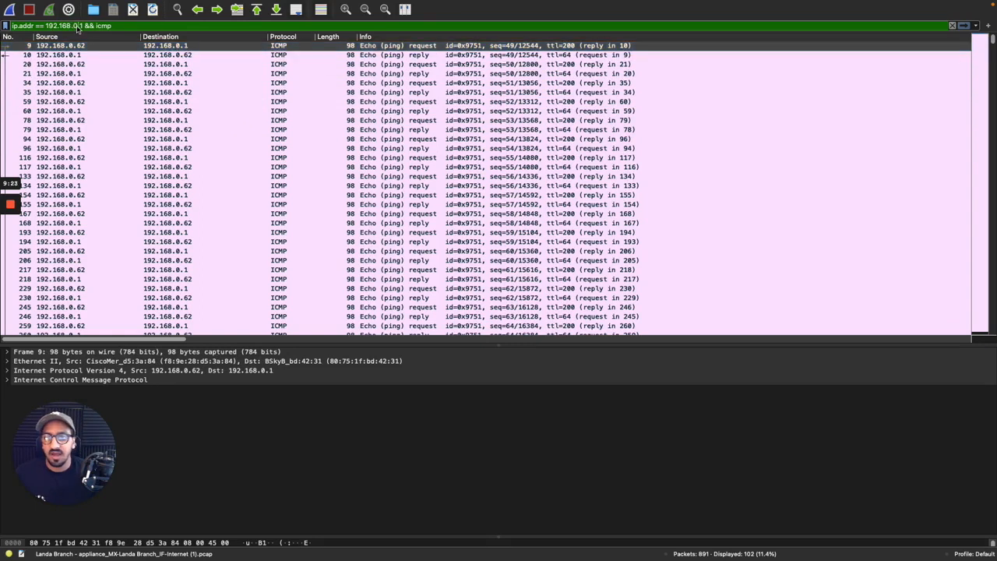
{"action": "left_click_drag", "start_coordinate": [84, 26], "coordinate": [45, 25]}
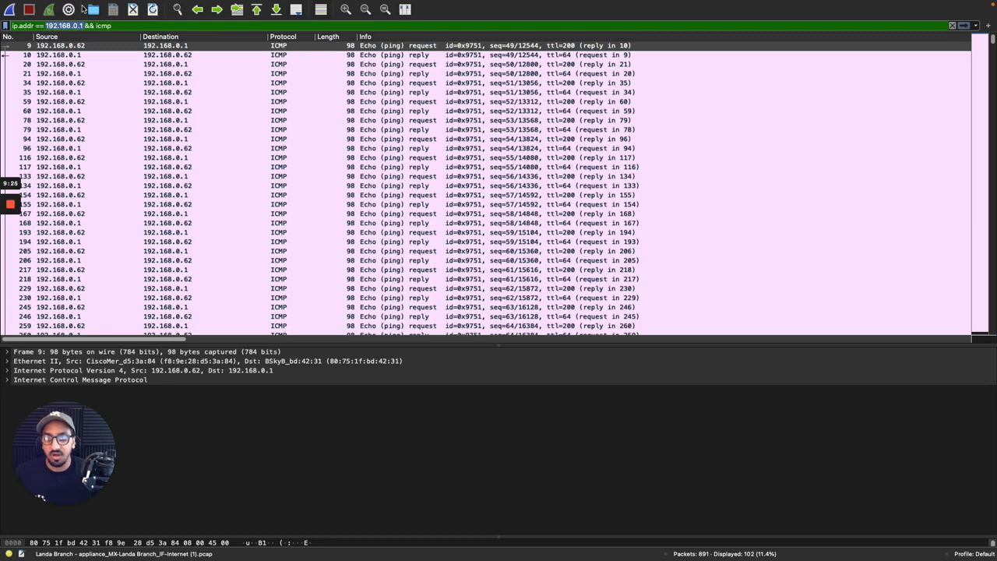
{"action": "type", "text": "50.50.50.5"}
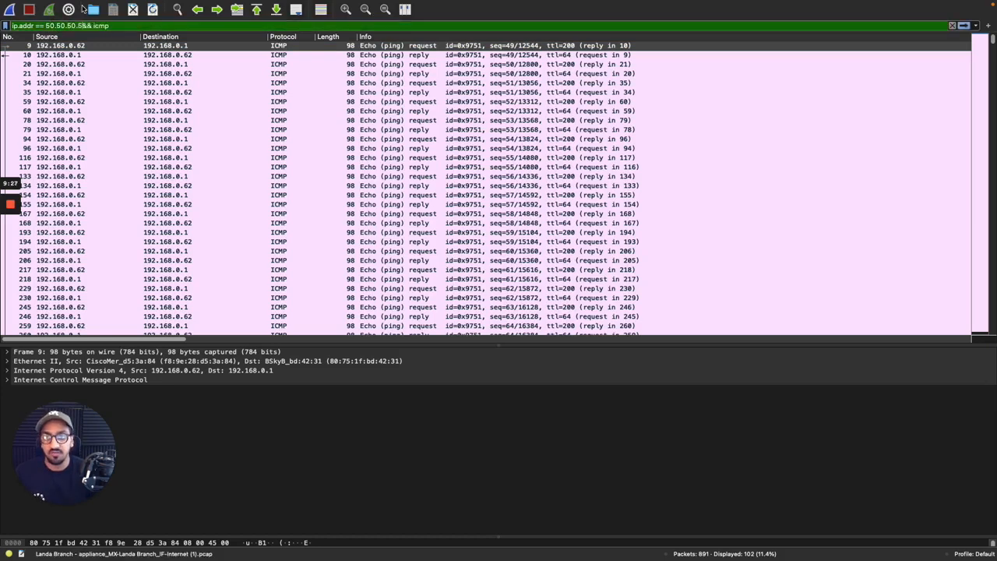
{"action": "type", "text": "0"}
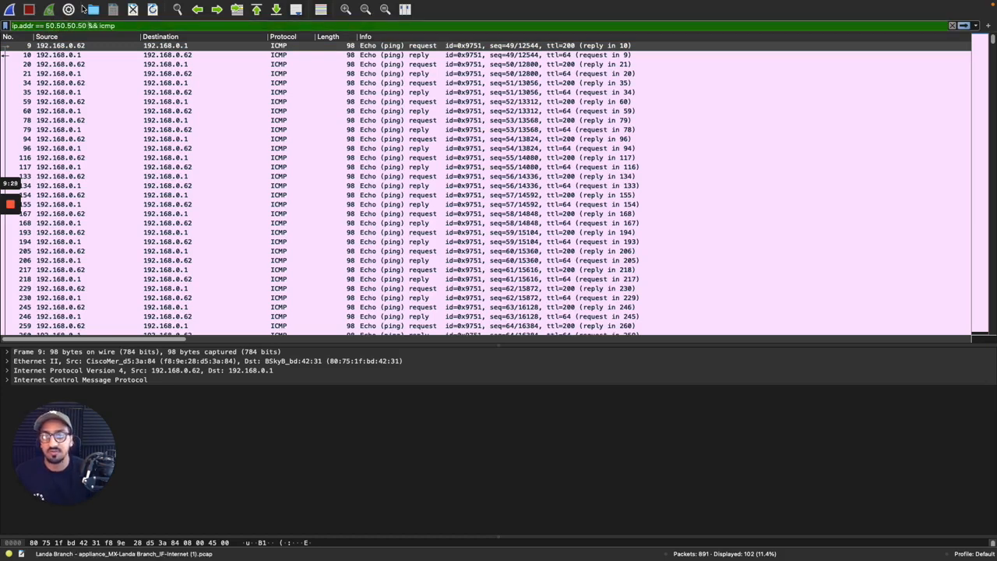
{"action": "key", "text": "Return"}
- Select the first echo request to 50.50.50.50 and resize the packet list columns to fit their contents
{"action": "left_click", "coordinate": [369, 149]}
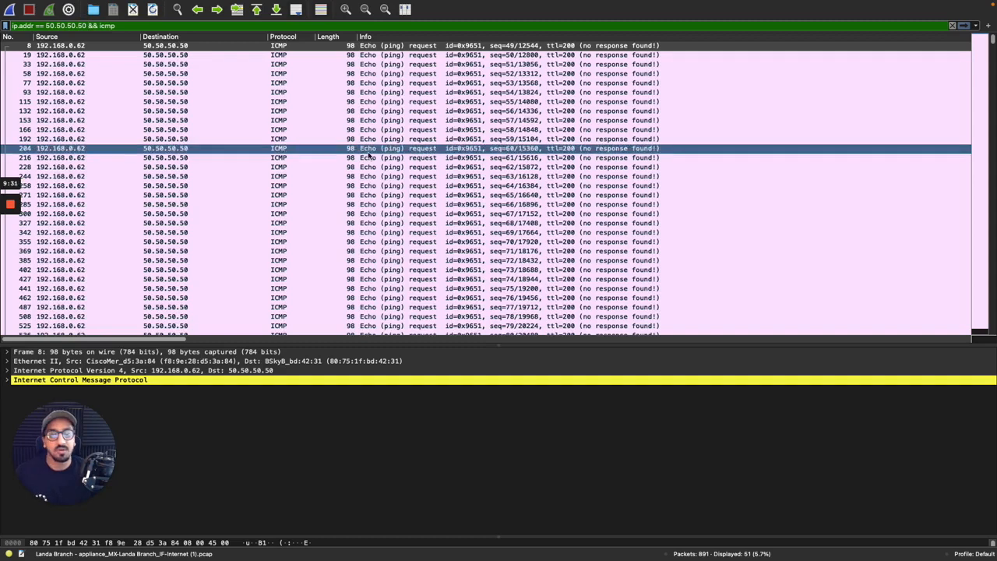
{"action": "left_click_drag", "start_coordinate": [369, 156], "coordinate": [168, 38]}
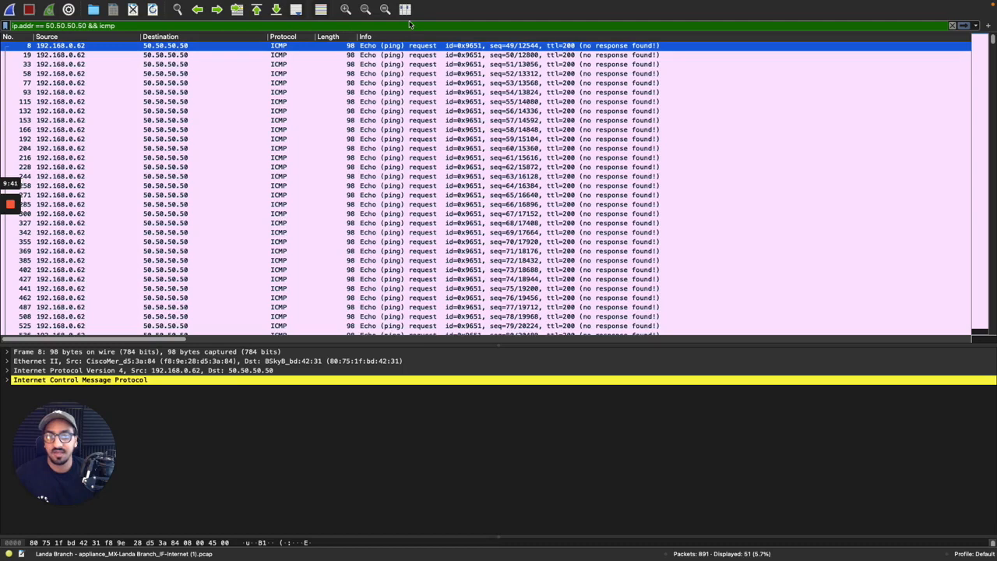
{"action": "left_click", "coordinate": [405, 10]}
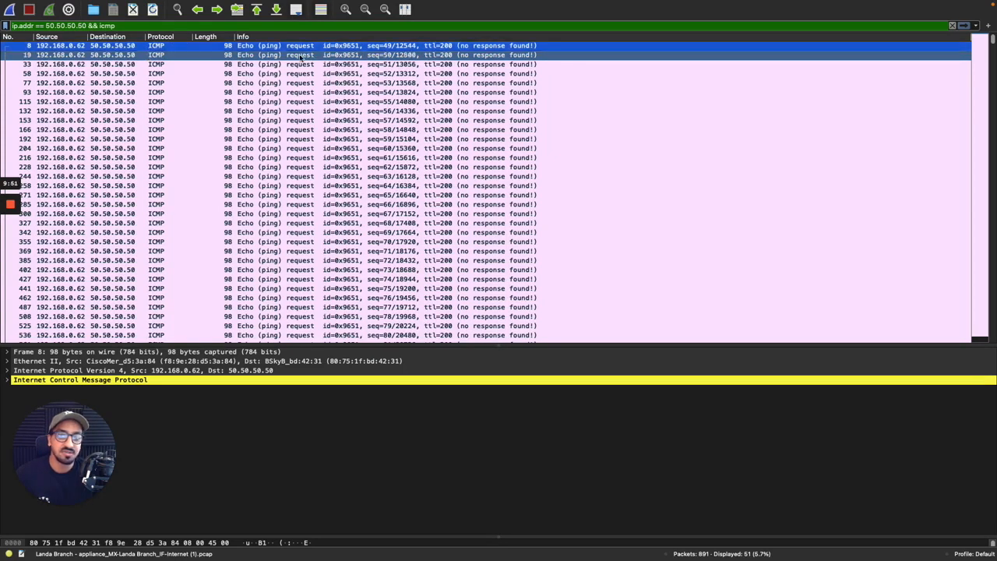
- Step through the echo requests sent to 50.50.50.50 and check their Info column for matching replies
{"action": "key", "text": "Down"}
{"action": "key", "text": "Down"}
{"action": "key", "text": "Down"}
{"action": "key", "text": "Down"}
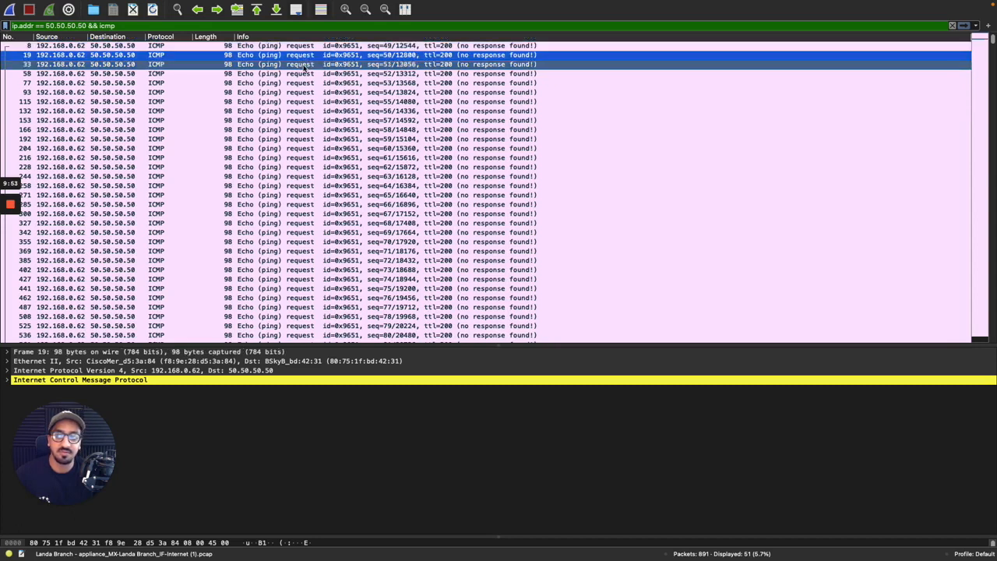
{"action": "left_click", "coordinate": [310, 102]}
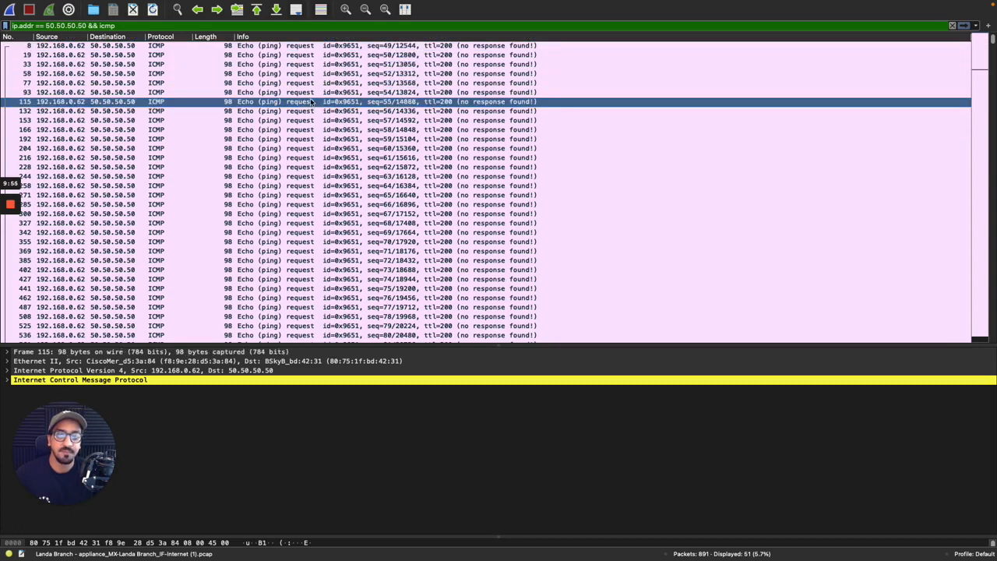
{"action": "left_click", "coordinate": [303, 46]}
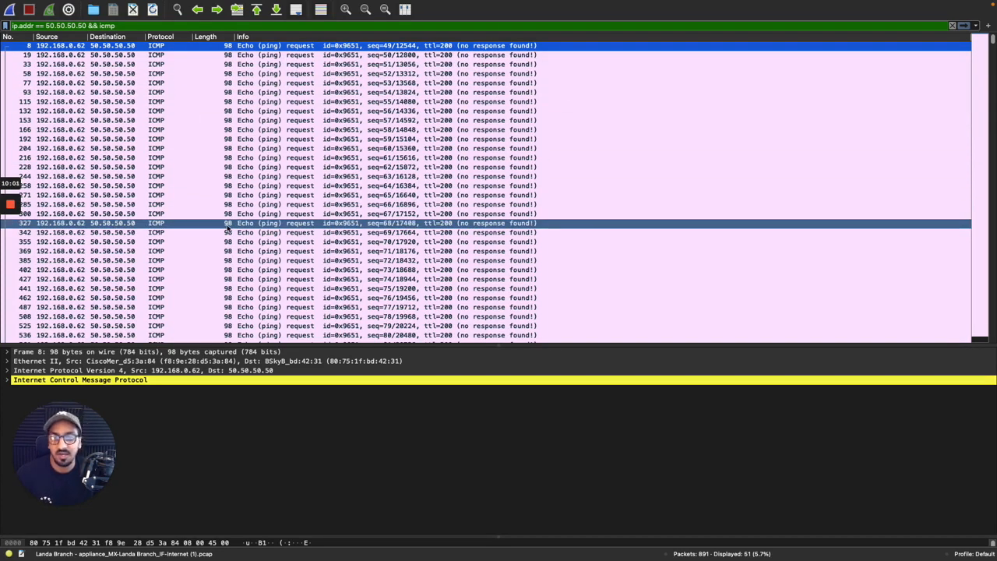
{"action": "left_click", "coordinate": [243, 195]}
{"action": "left_click", "coordinate": [249, 213]}
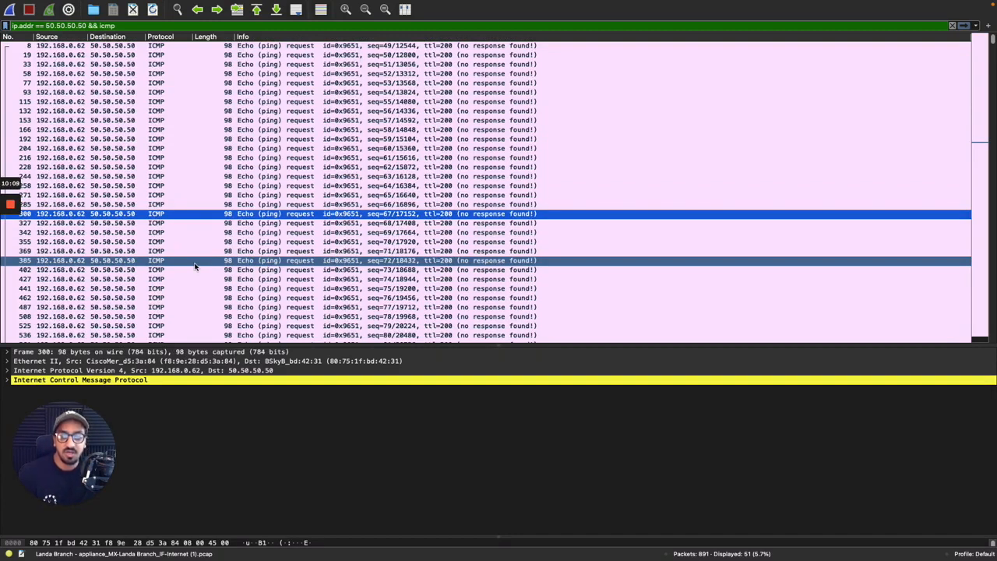
{"action": "left_click", "coordinate": [227, 251]}
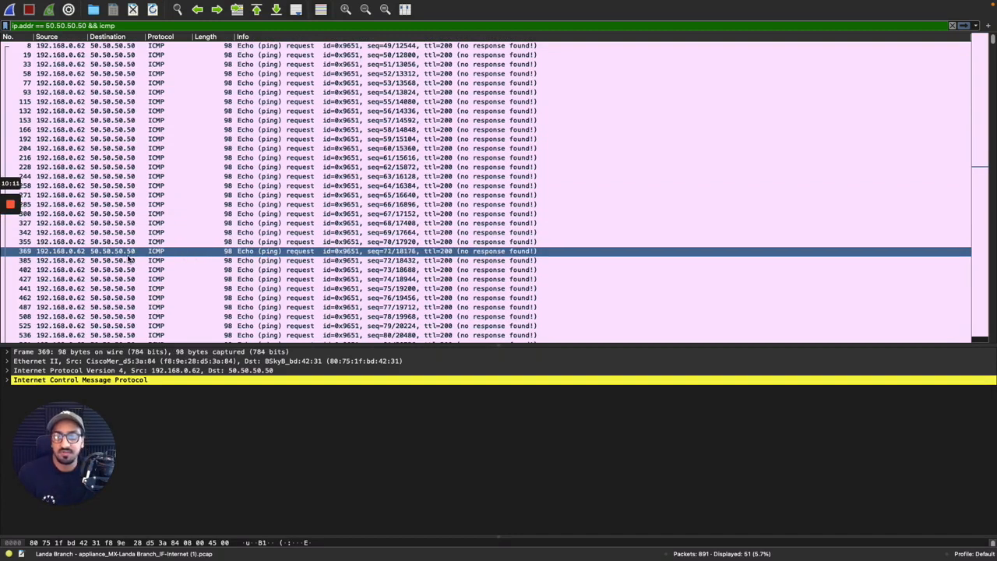
{"action": "left_click", "coordinate": [303, 204]}
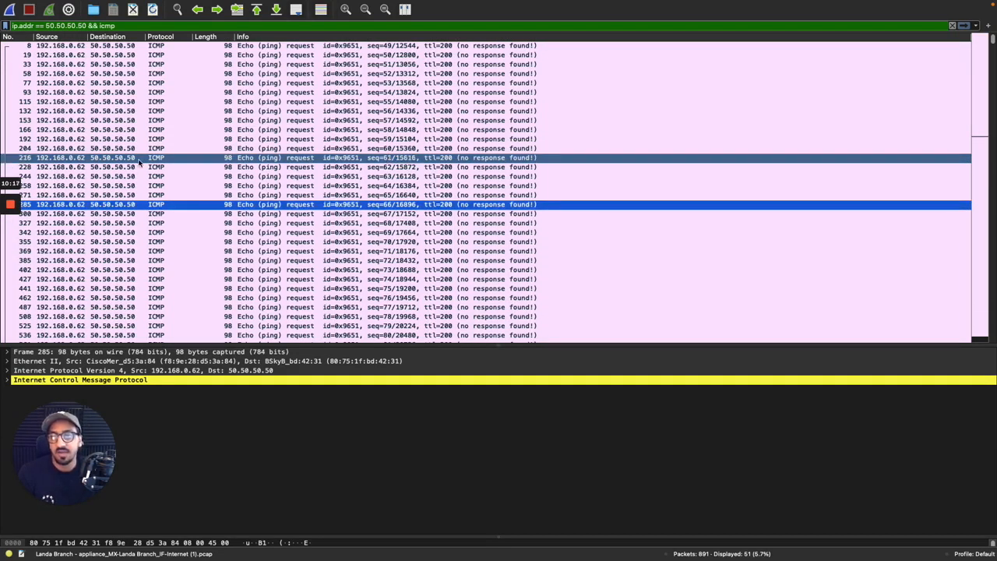
- Switch to the Meraki dashboard's appliance uplink page, check the connectivity destinations listed for the historical data, and reload the page
{"action": "key", "text": "ctrl+Left"}
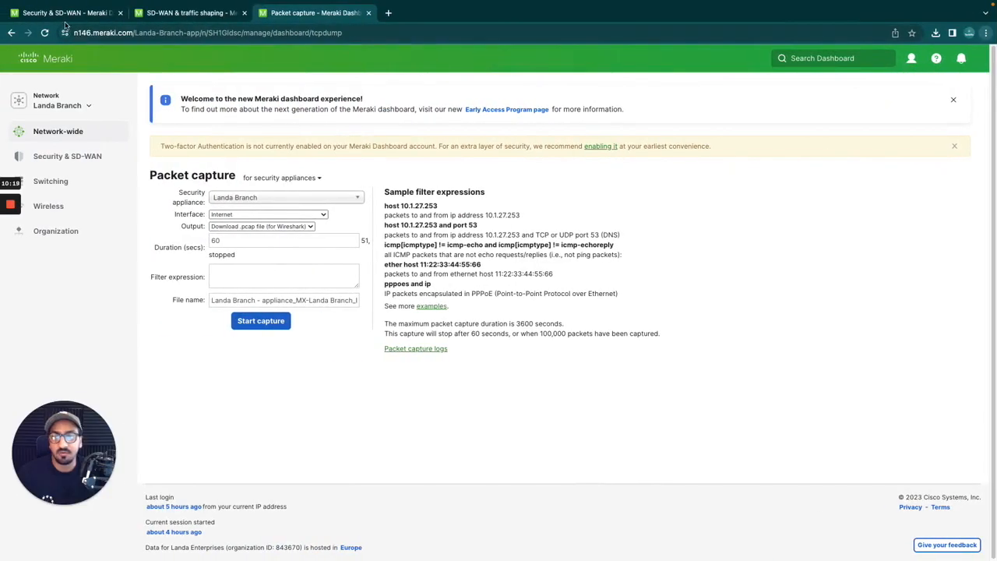
{"action": "left_click", "coordinate": [62, 15]}
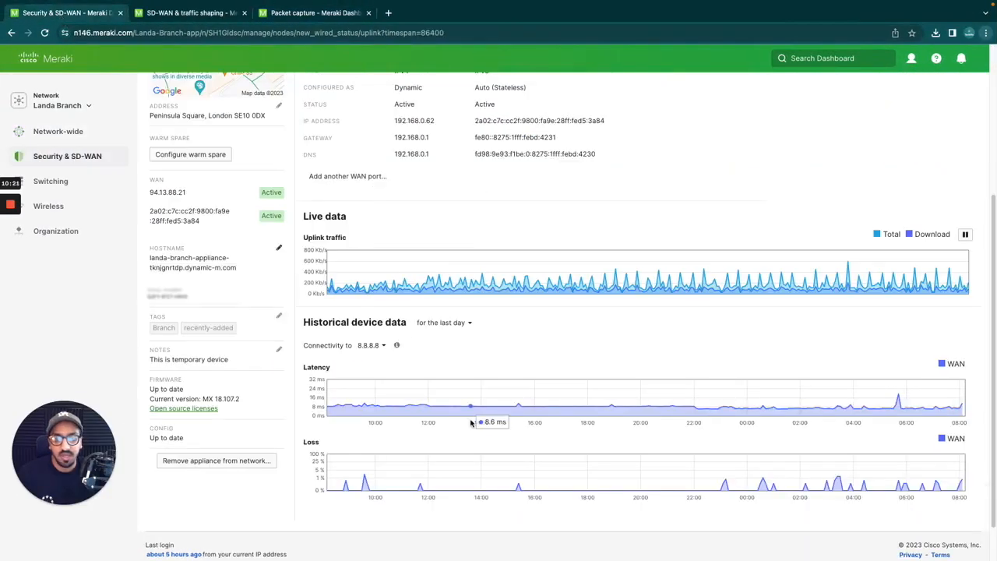
{"action": "left_click", "coordinate": [373, 346]}
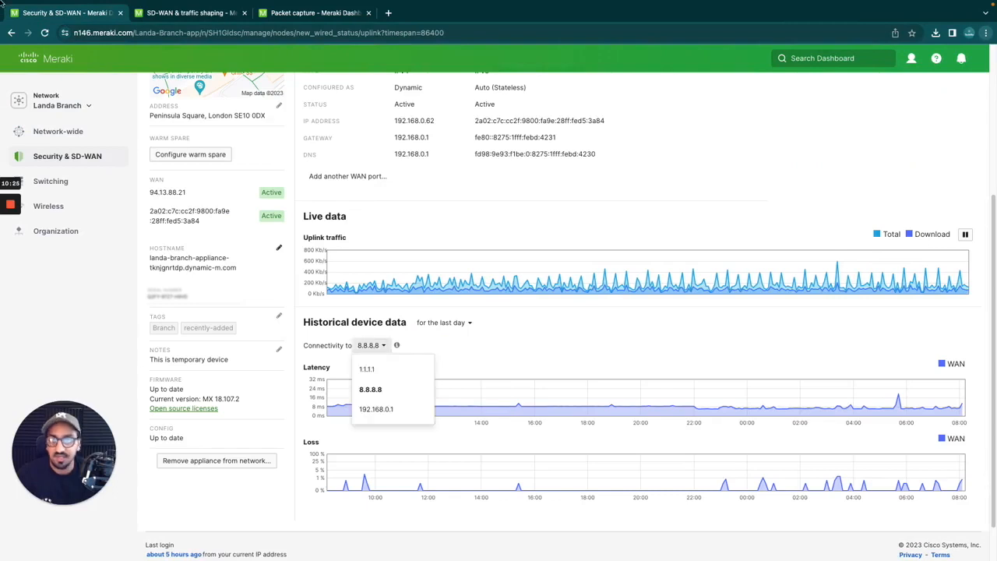
{"action": "left_click", "coordinate": [48, 52]}
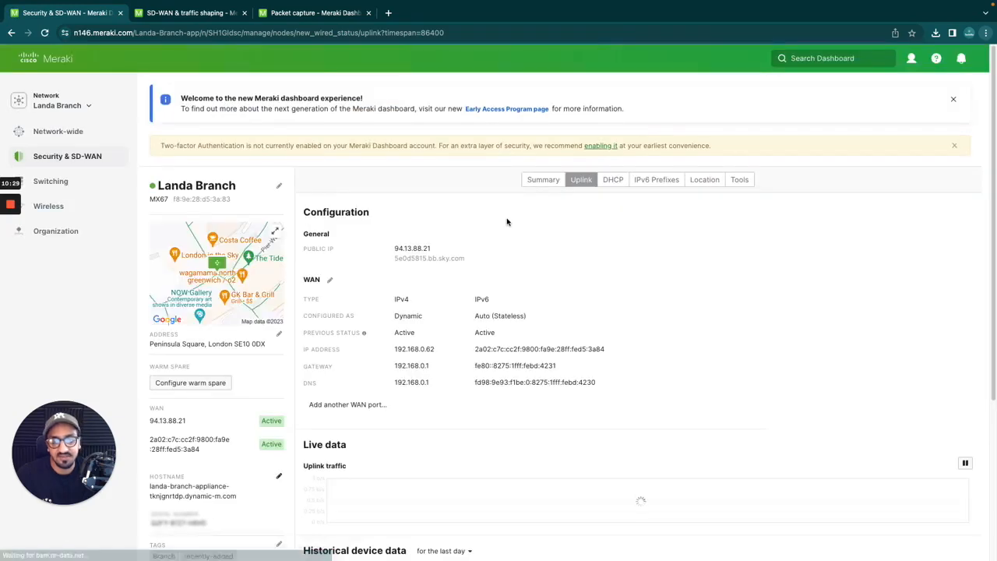
- Show the historical device data for connectivity to 50.50.50.50 and inspect the latest latency and loss points
{"action": "scroll", "coordinate": [507, 222], "scroll_direction": "down", "scroll_amount": 4}
{"action": "left_click", "coordinate": [371, 297]}
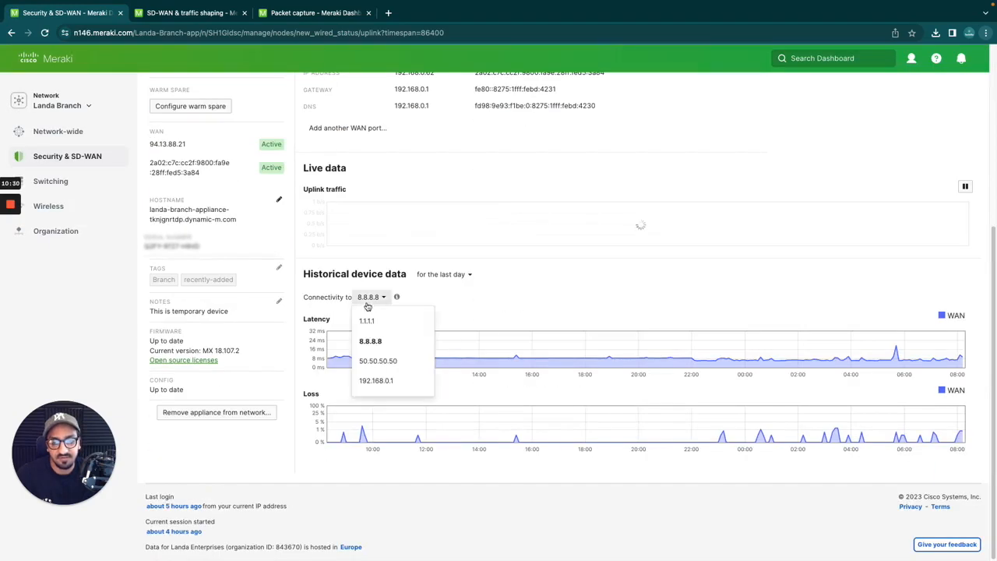
{"action": "left_click", "coordinate": [399, 358]}
{"action": "mouse_move", "coordinate": [960, 365]}
{"action": "mouse_move", "coordinate": [962, 418]}
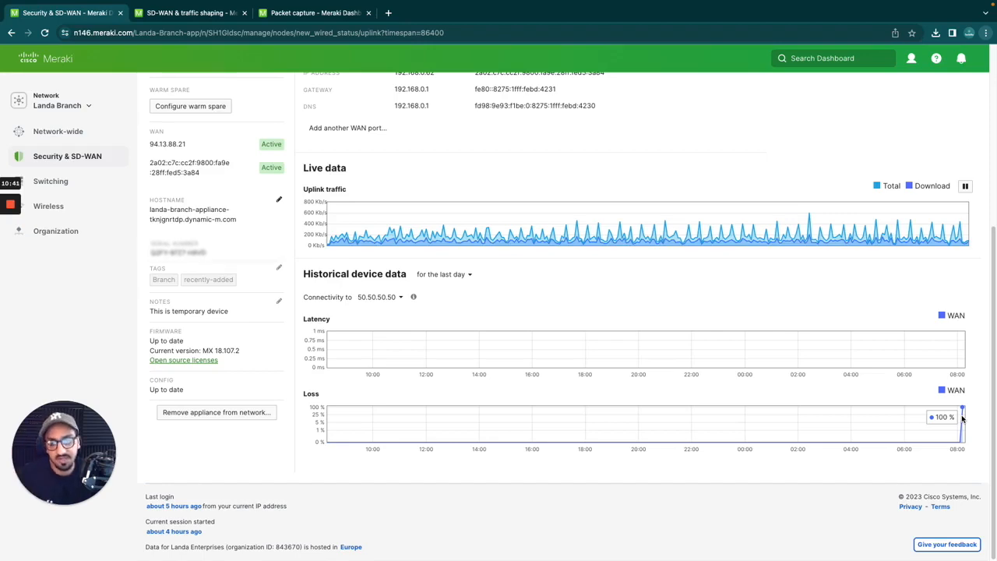
{"action": "scroll", "coordinate": [597, 305], "scroll_direction": "up", "scroll_amount": 4}
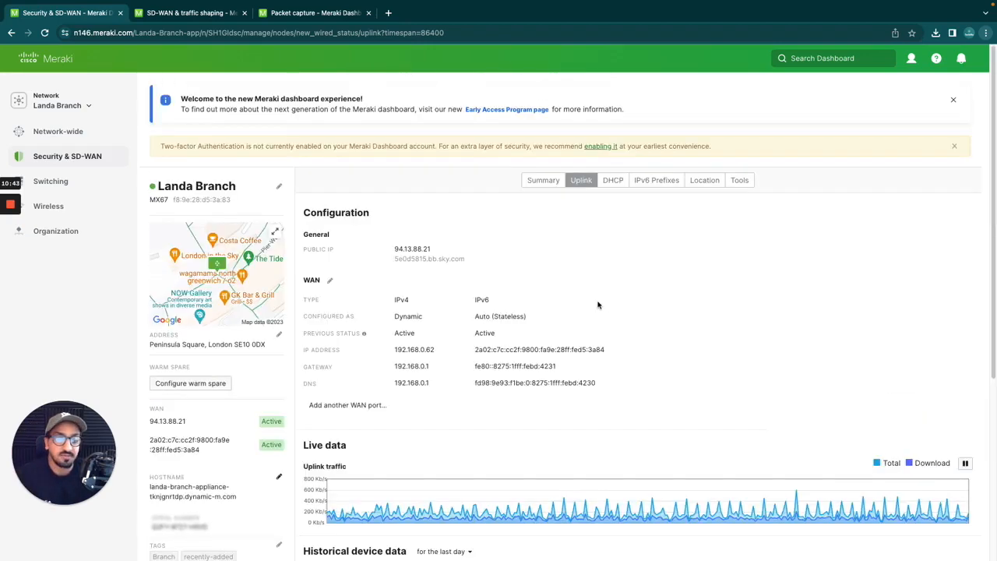
{"action": "scroll", "coordinate": [596, 304], "scroll_direction": "down", "scroll_amount": 4}
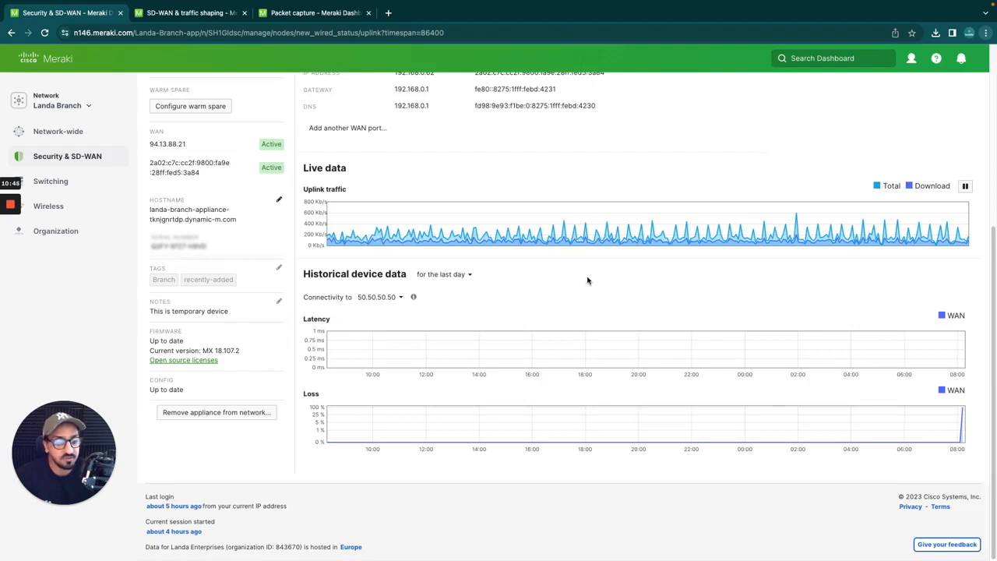
{"action": "scroll", "coordinate": [587, 278], "scroll_direction": "up", "scroll_amount": 4}
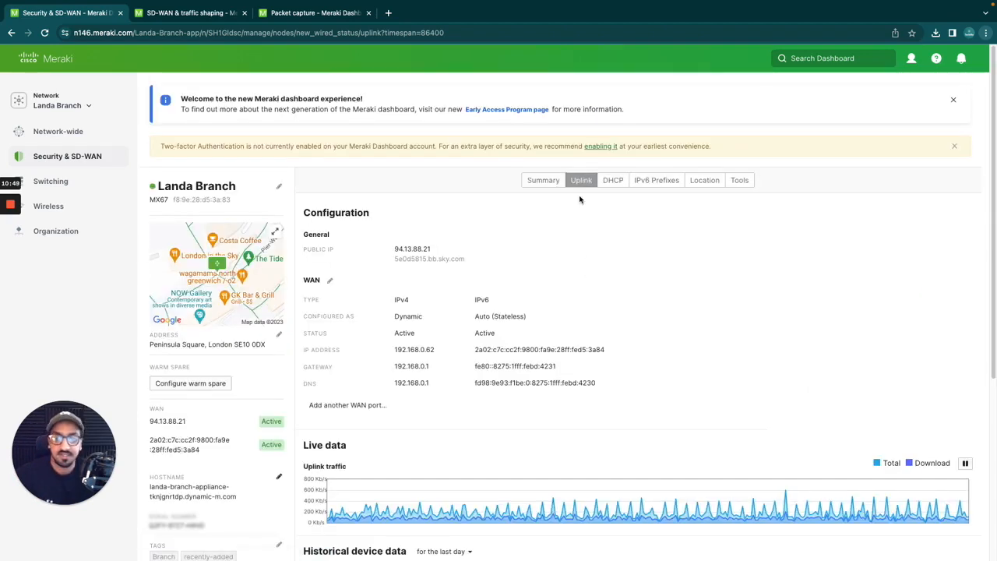
{"action": "mouse_move", "coordinate": [10, 205]}
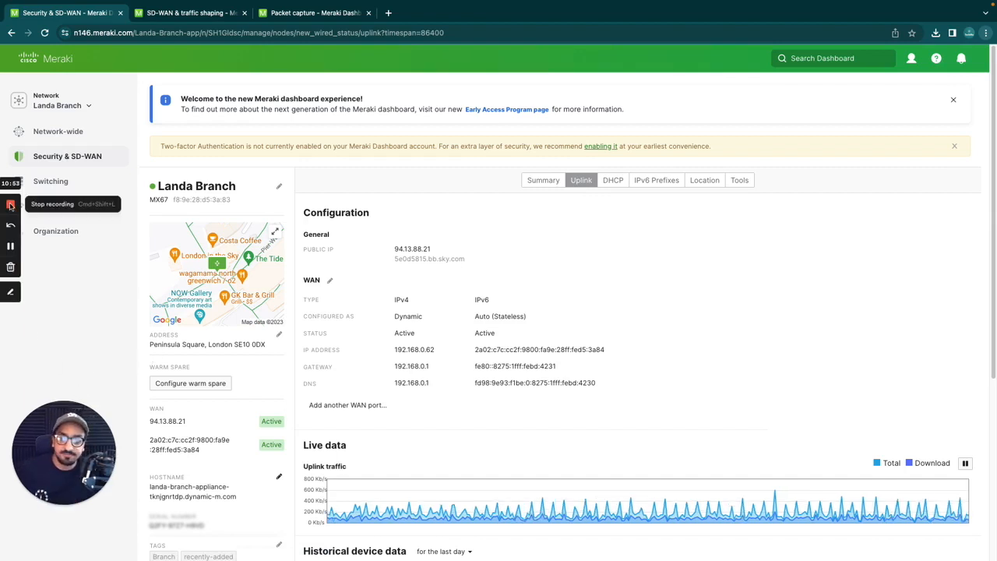
{"action": "left_click", "coordinate": [10, 205]}
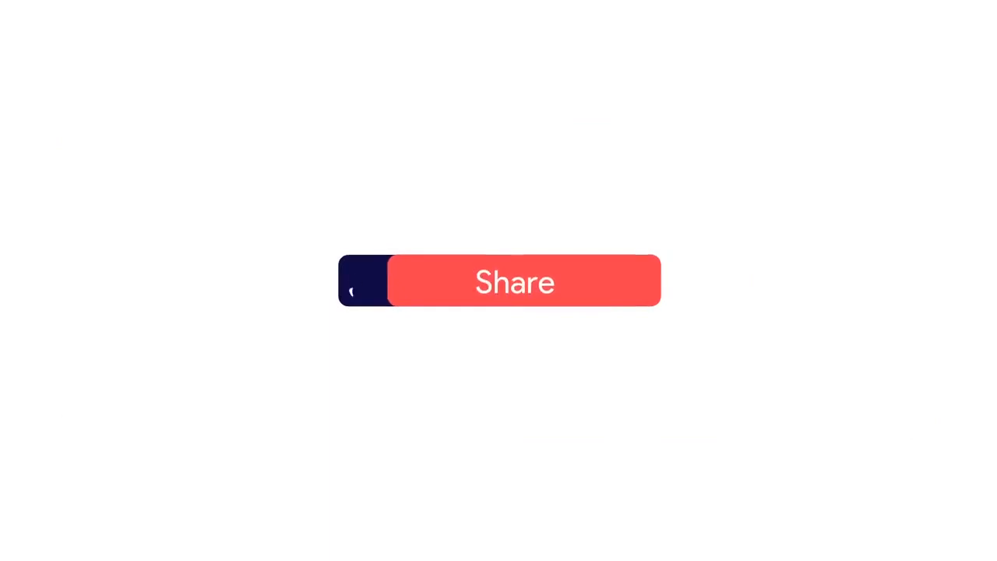